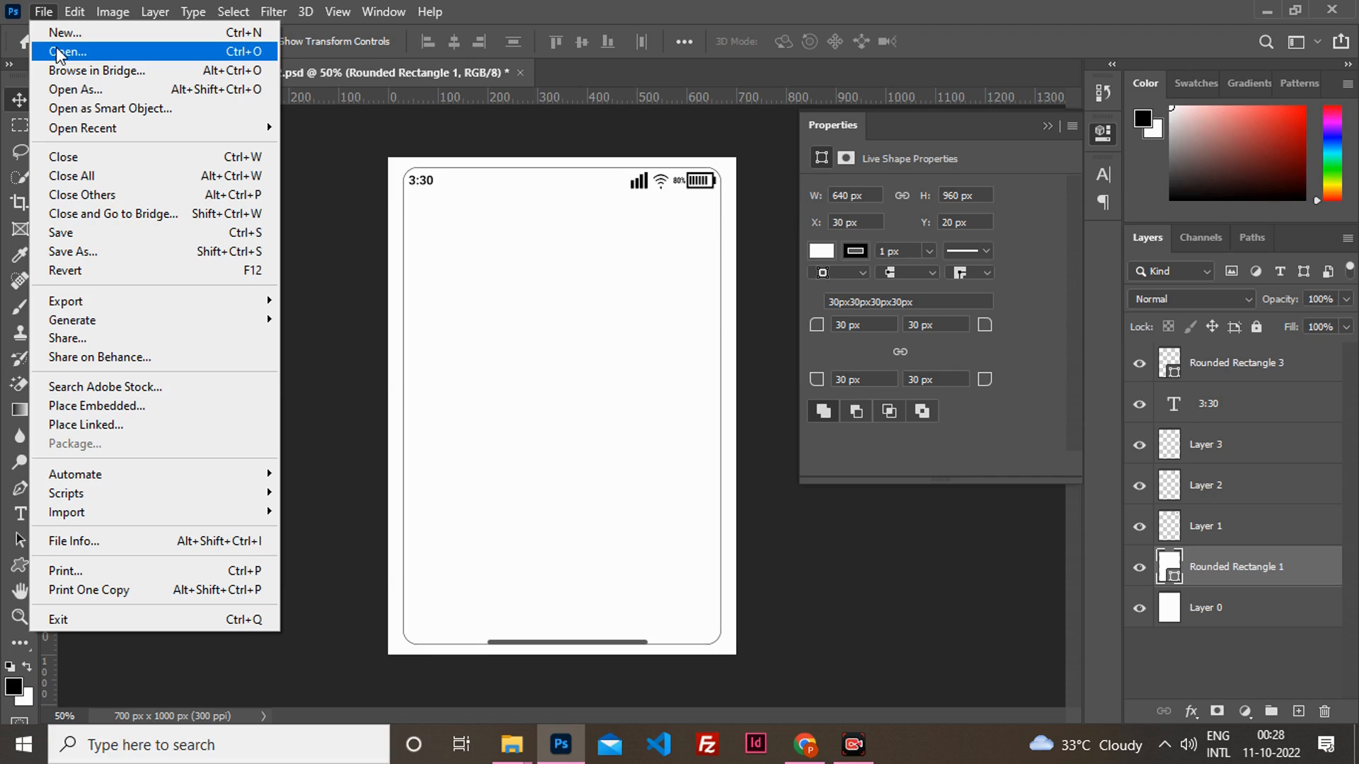
{"action": "left_click", "coordinate": [86, 52]}
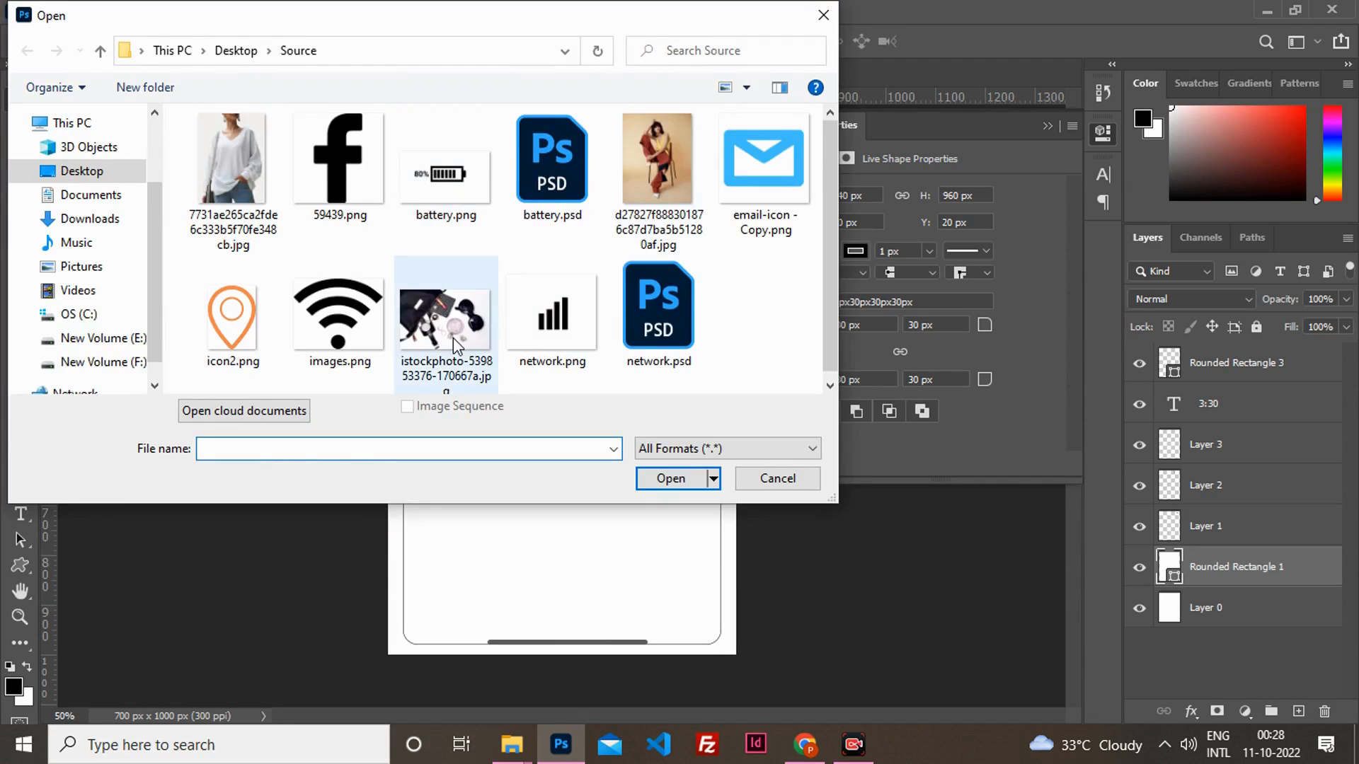
{"action": "left_click", "coordinate": [452, 338]}
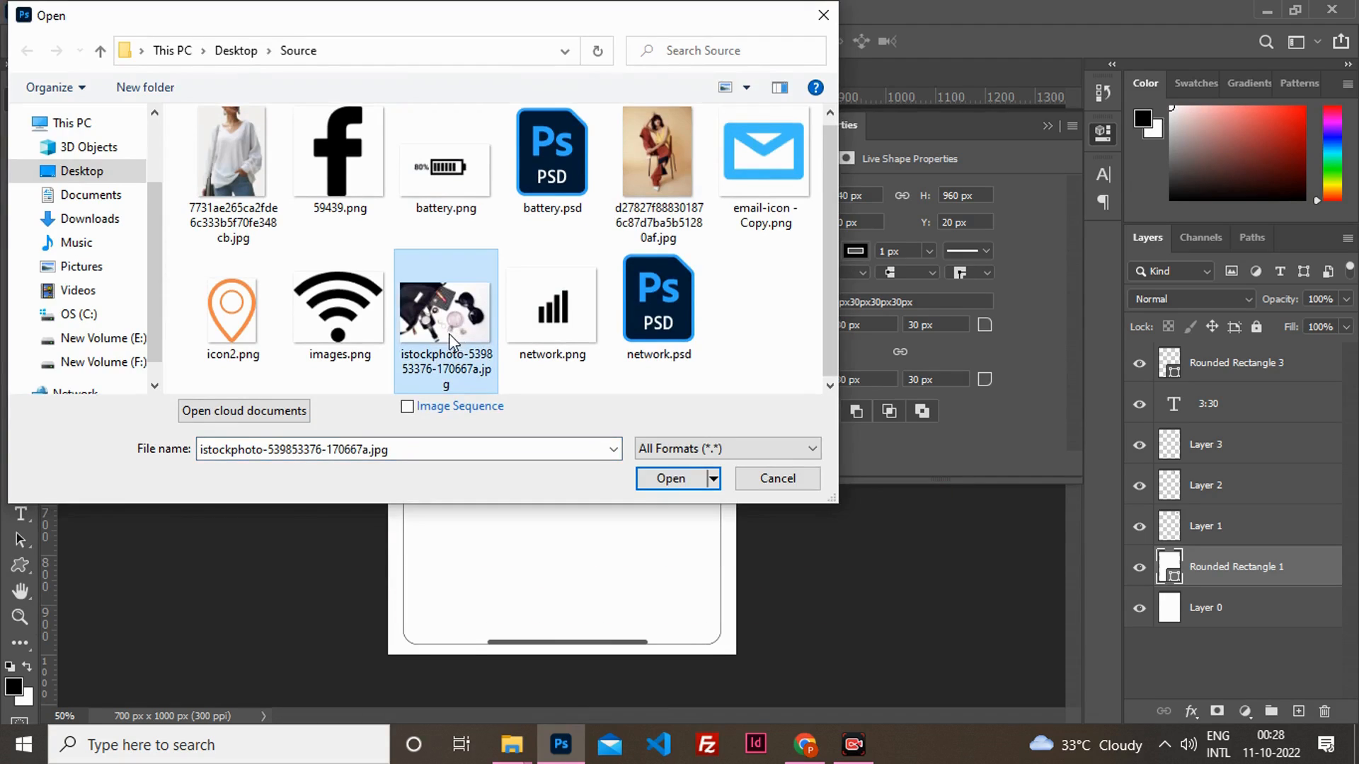
{"action": "left_click", "coordinate": [247, 202], "text": "ctrl"}
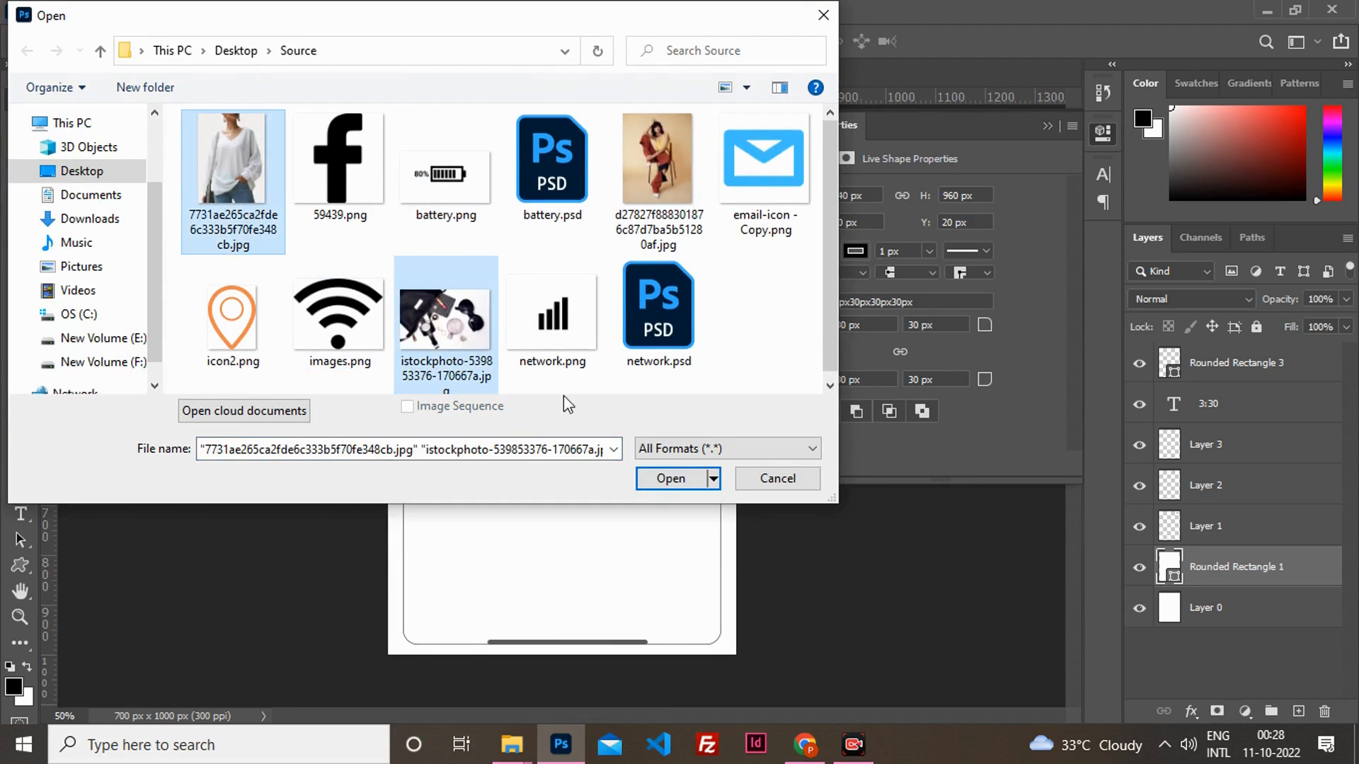
{"action": "left_click", "coordinate": [655, 477]}
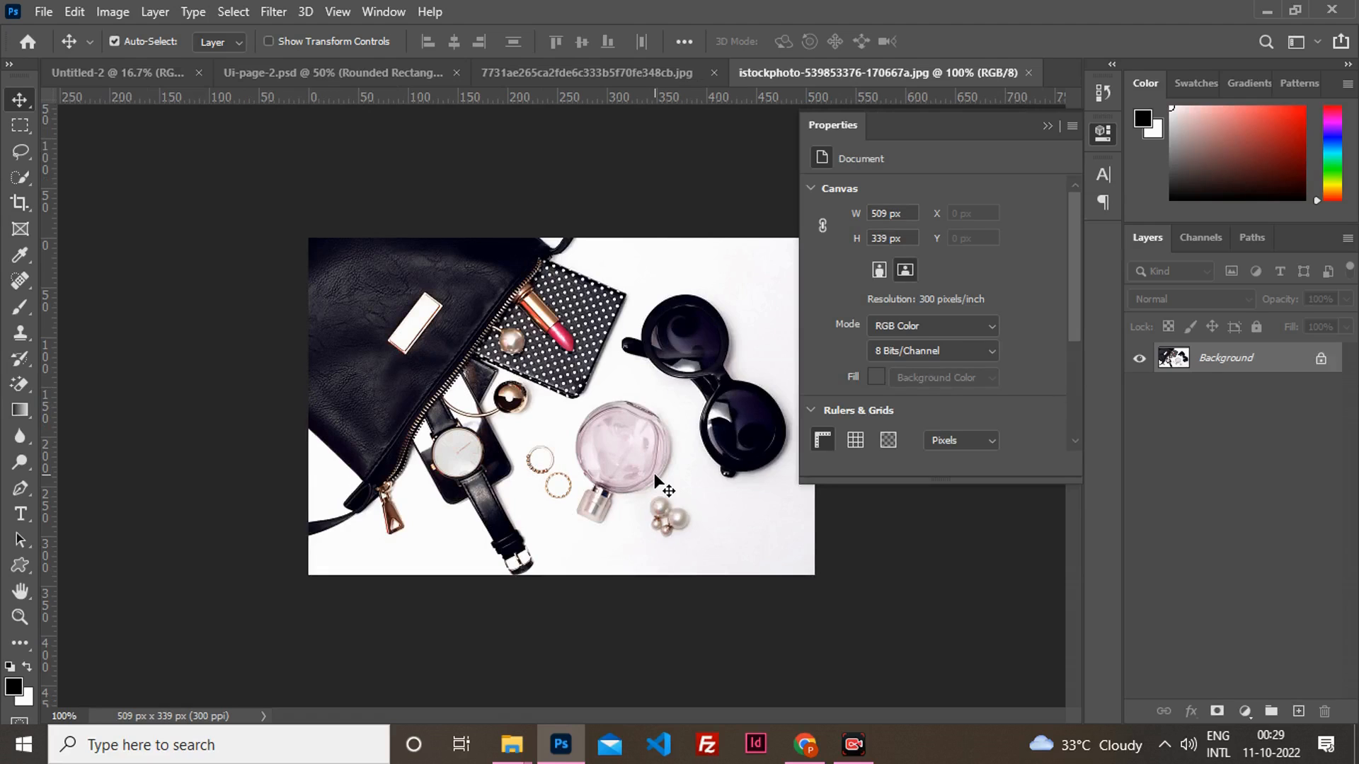
Draw a rectangle about 636 by 312 px across the upper part of the phone frame in Ui-page-2.psd.
{"action": "left_click", "coordinate": [379, 74]}
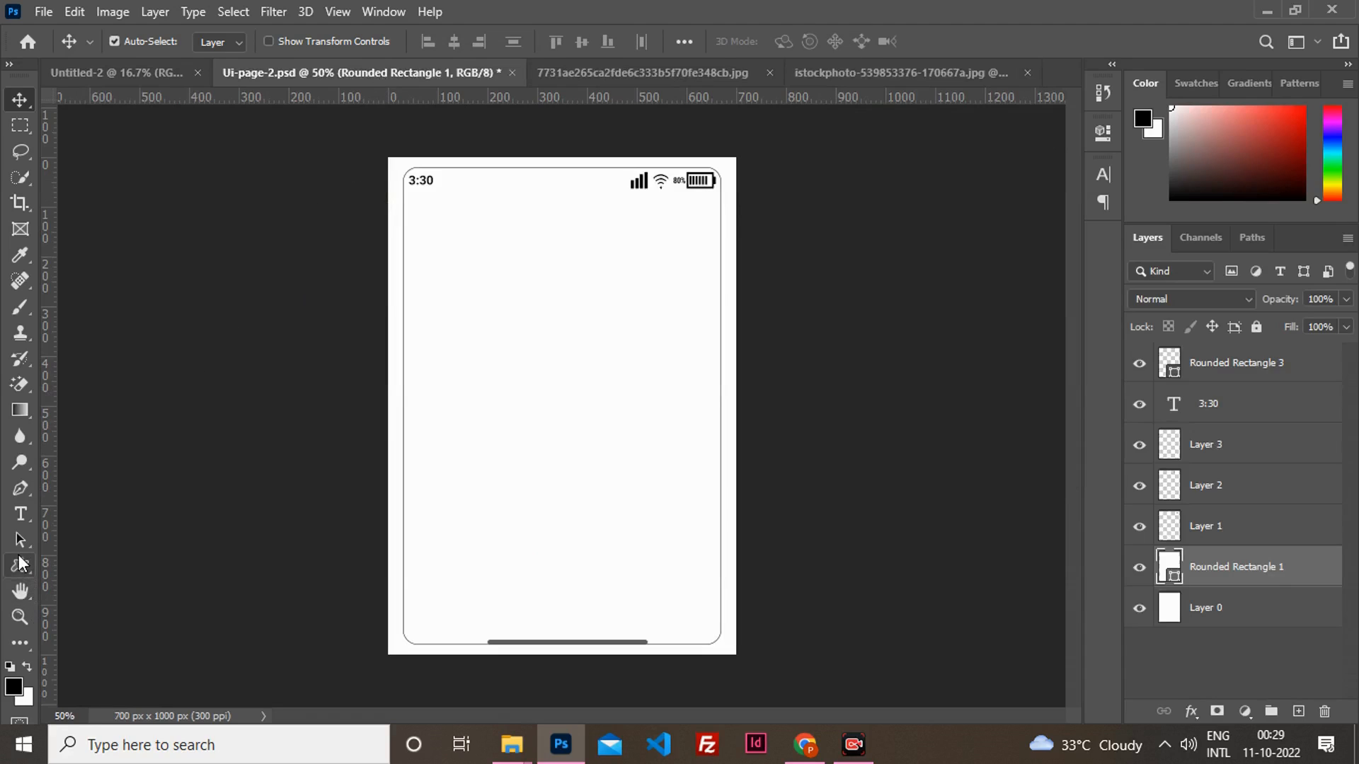
{"action": "left_click", "coordinate": [25, 588]}
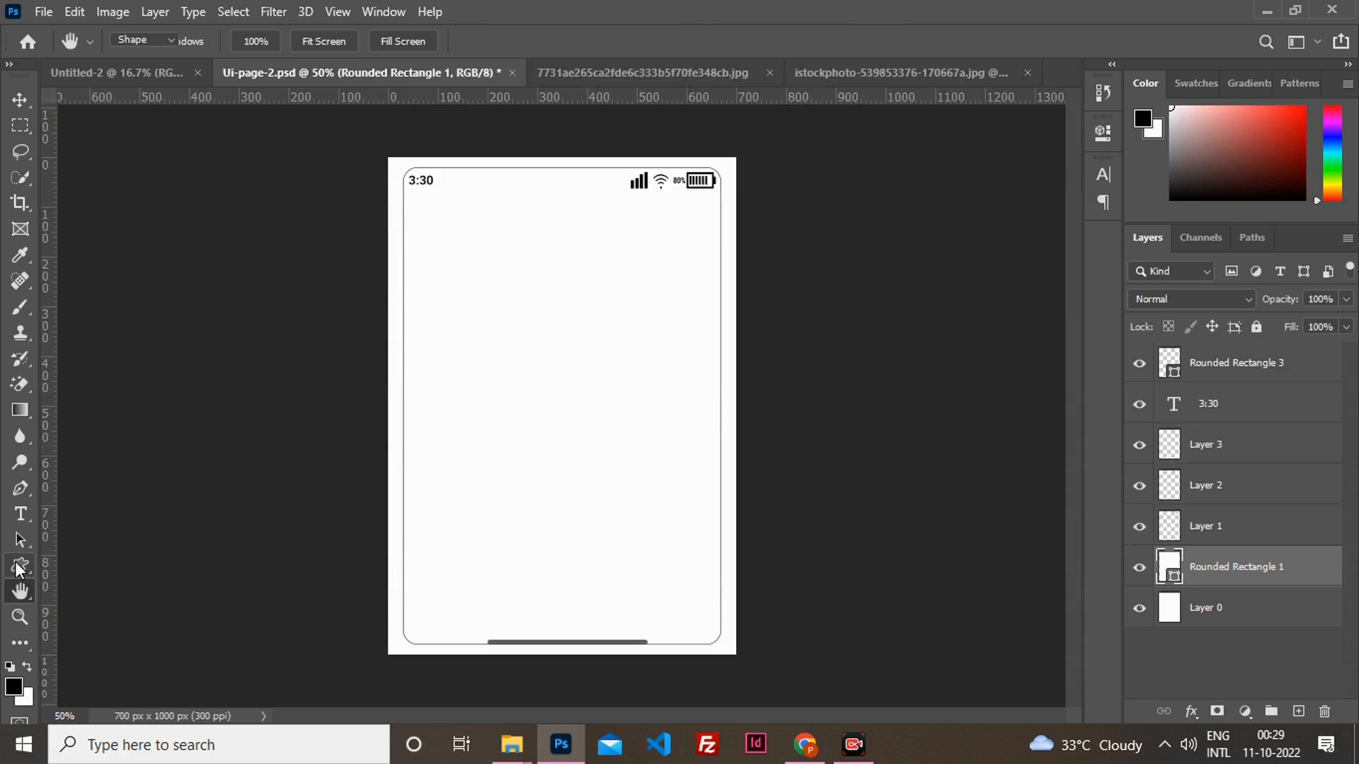
{"action": "left_click", "coordinate": [28, 565]}
{"action": "left_click", "coordinate": [61, 566]}
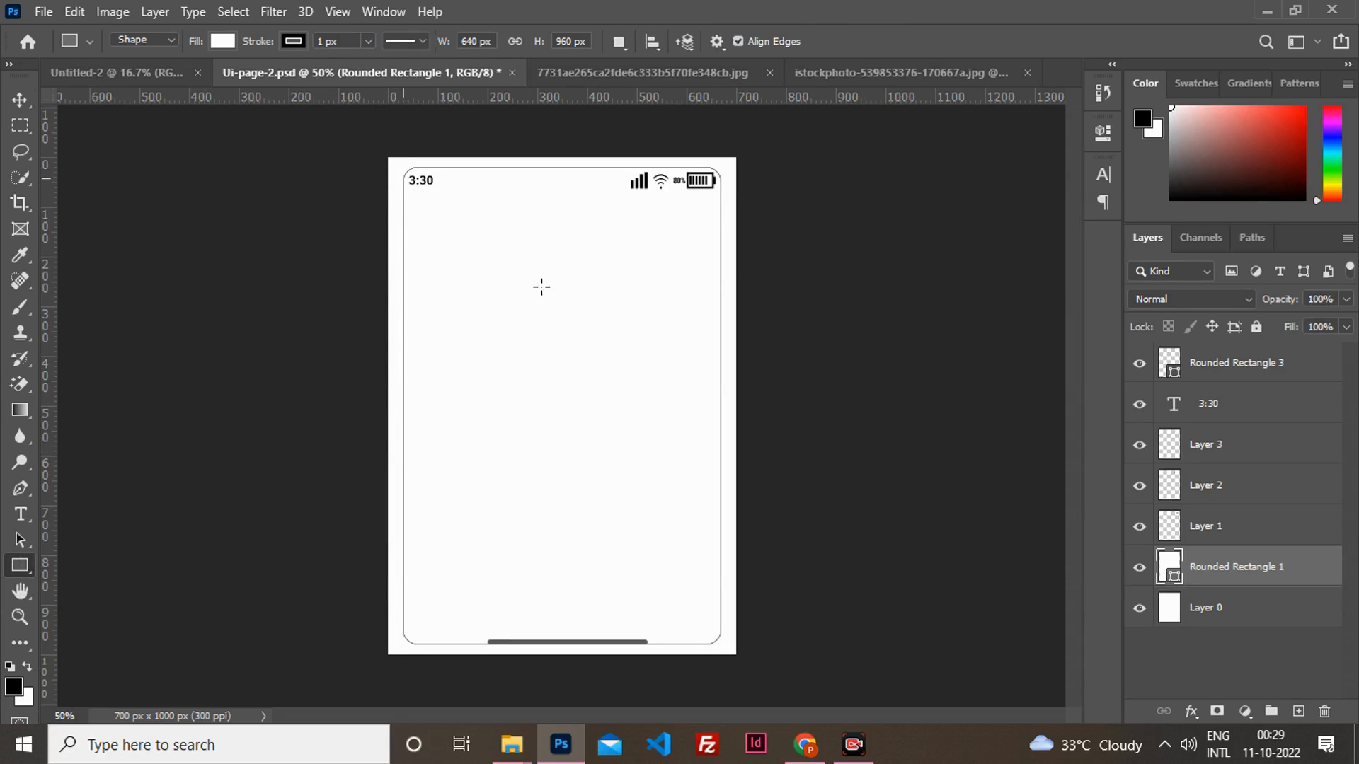
{"action": "left_click_drag", "start_coordinate": [403, 178], "coordinate": [718, 333]}
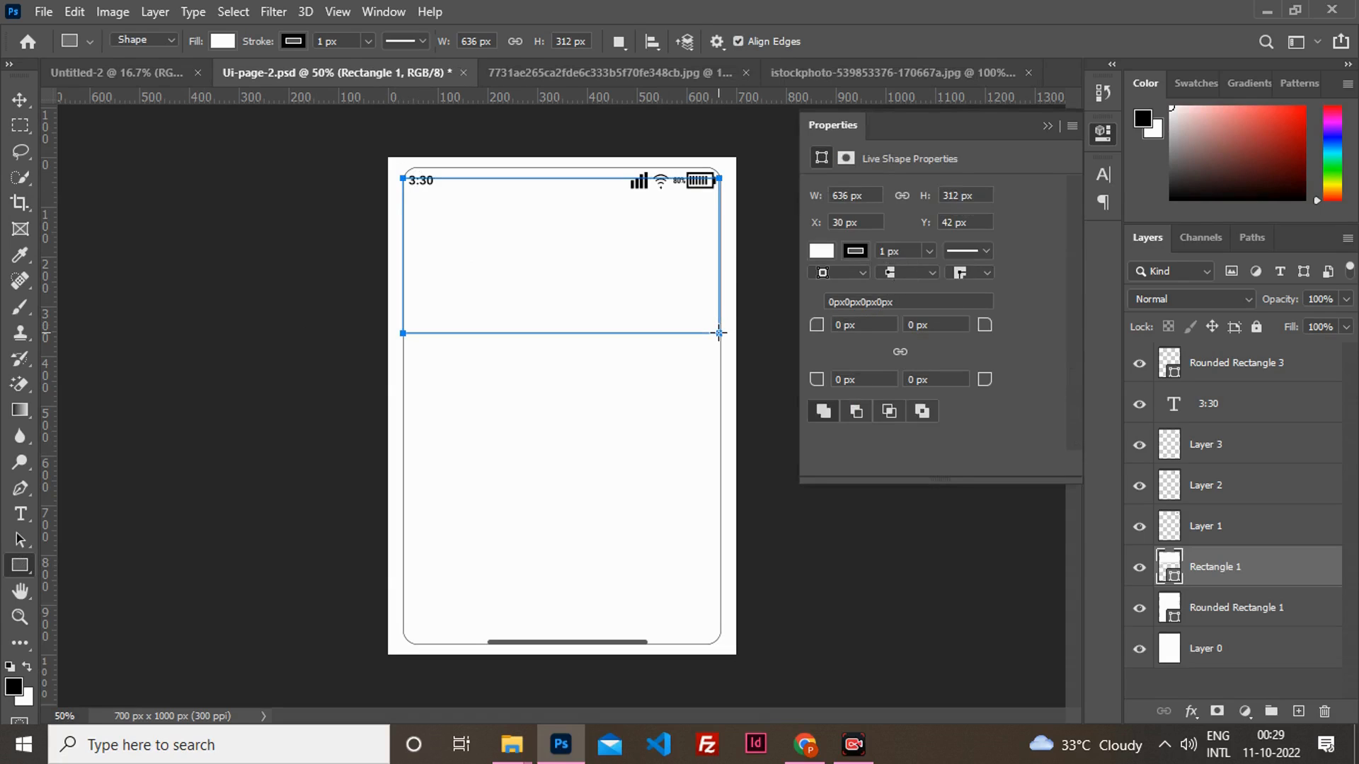
Stretch the rectangle up to the phone frame's upper edge and down to a height of about 464 px.
{"action": "left_click", "coordinate": [23, 95]}
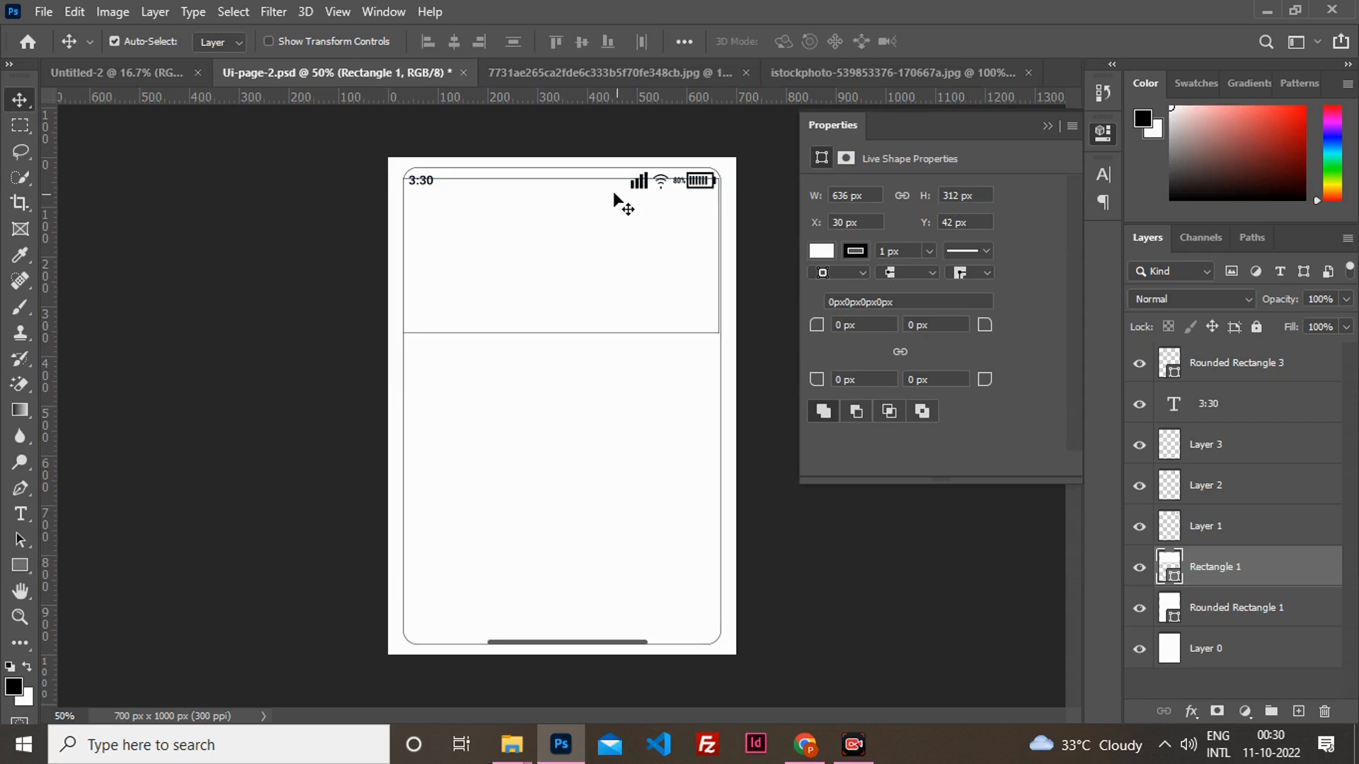
{"action": "key", "text": "ctrl+t"}
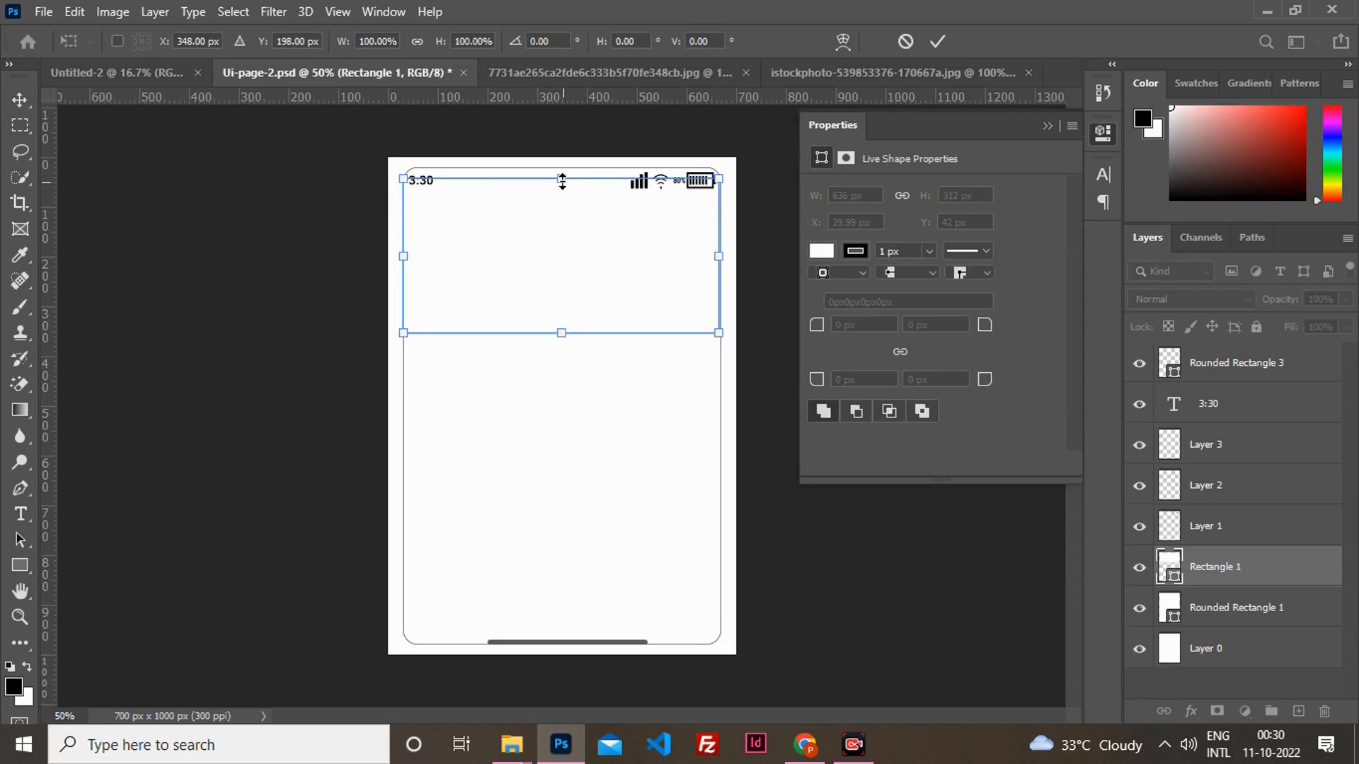
{"action": "left_click_drag", "start_coordinate": [562, 181], "coordinate": [561, 168]}
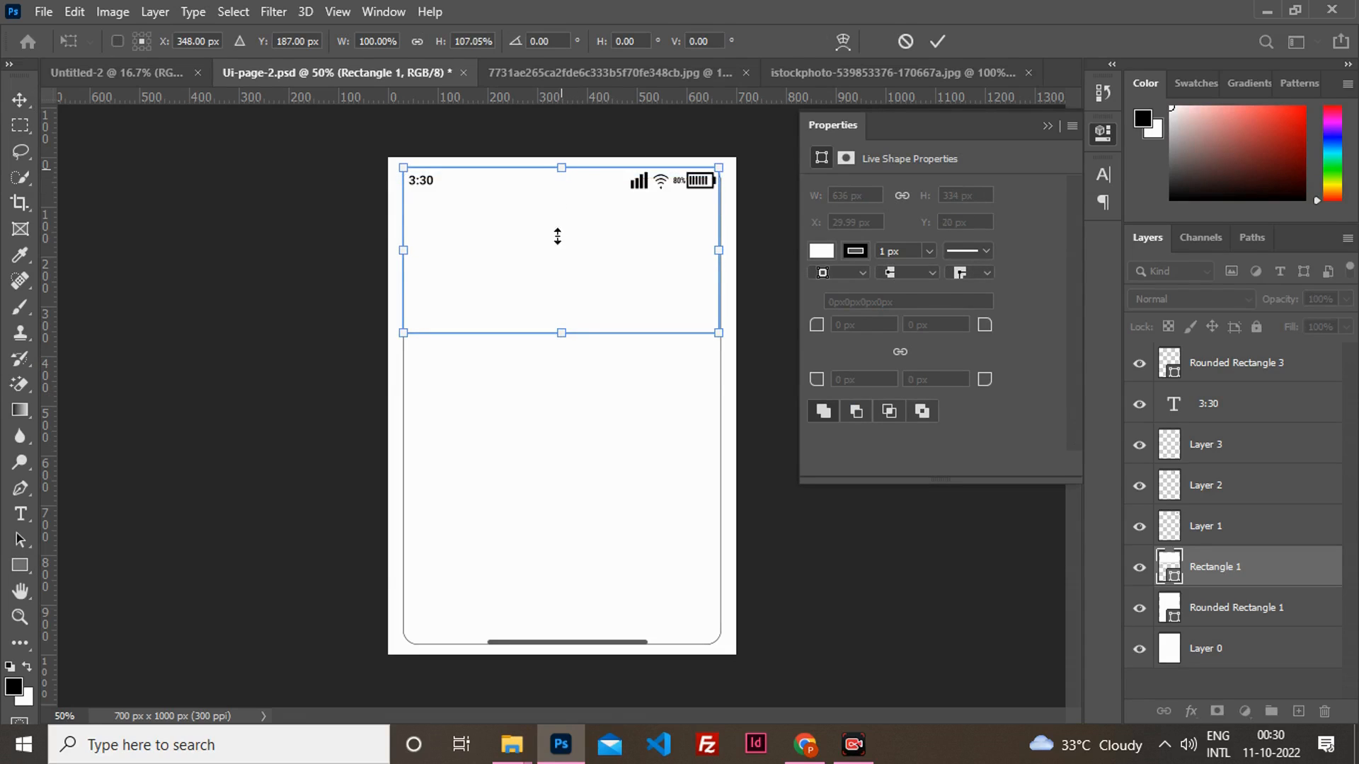
{"action": "left_click_drag", "start_coordinate": [564, 335], "coordinate": [572, 400]}
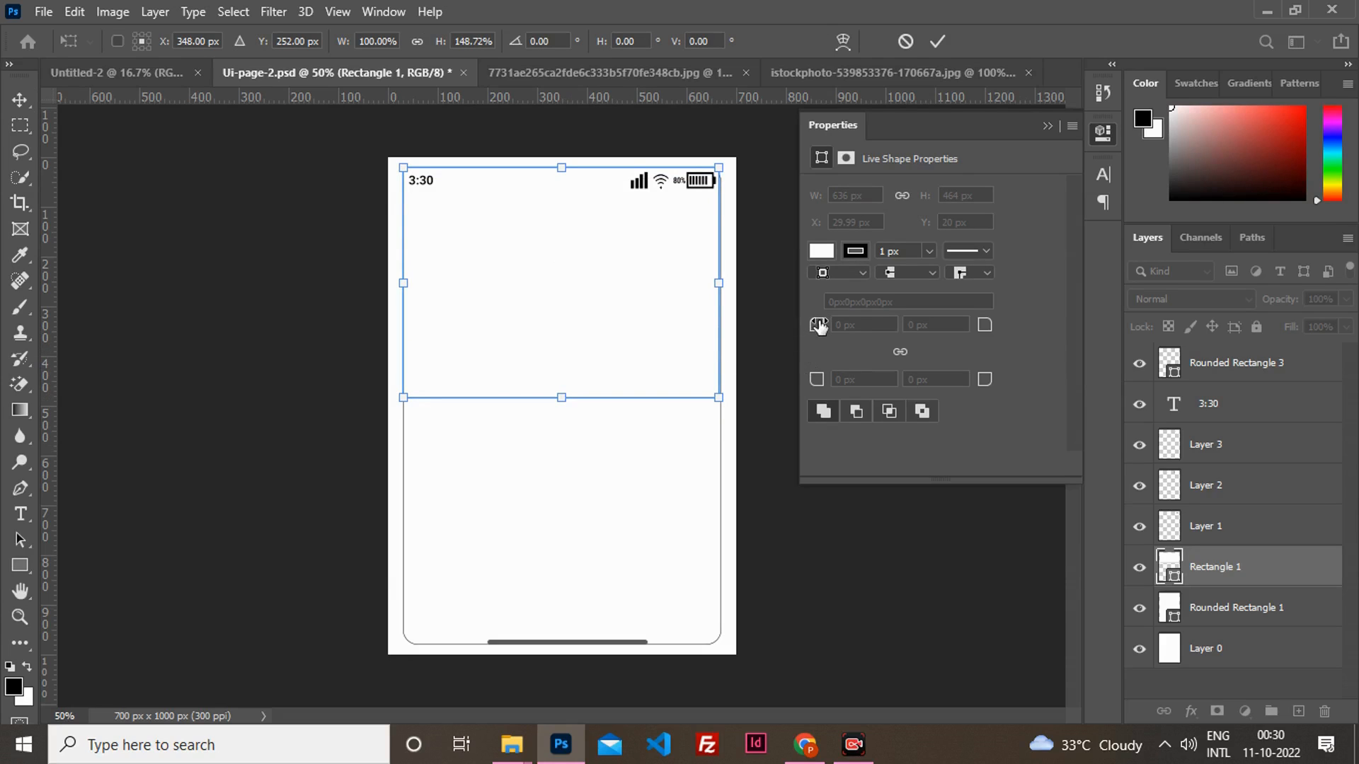
Duplicate the Rectangle 1 layer and flip the copy vertically.
{"action": "key", "text": "ctrl+j"}
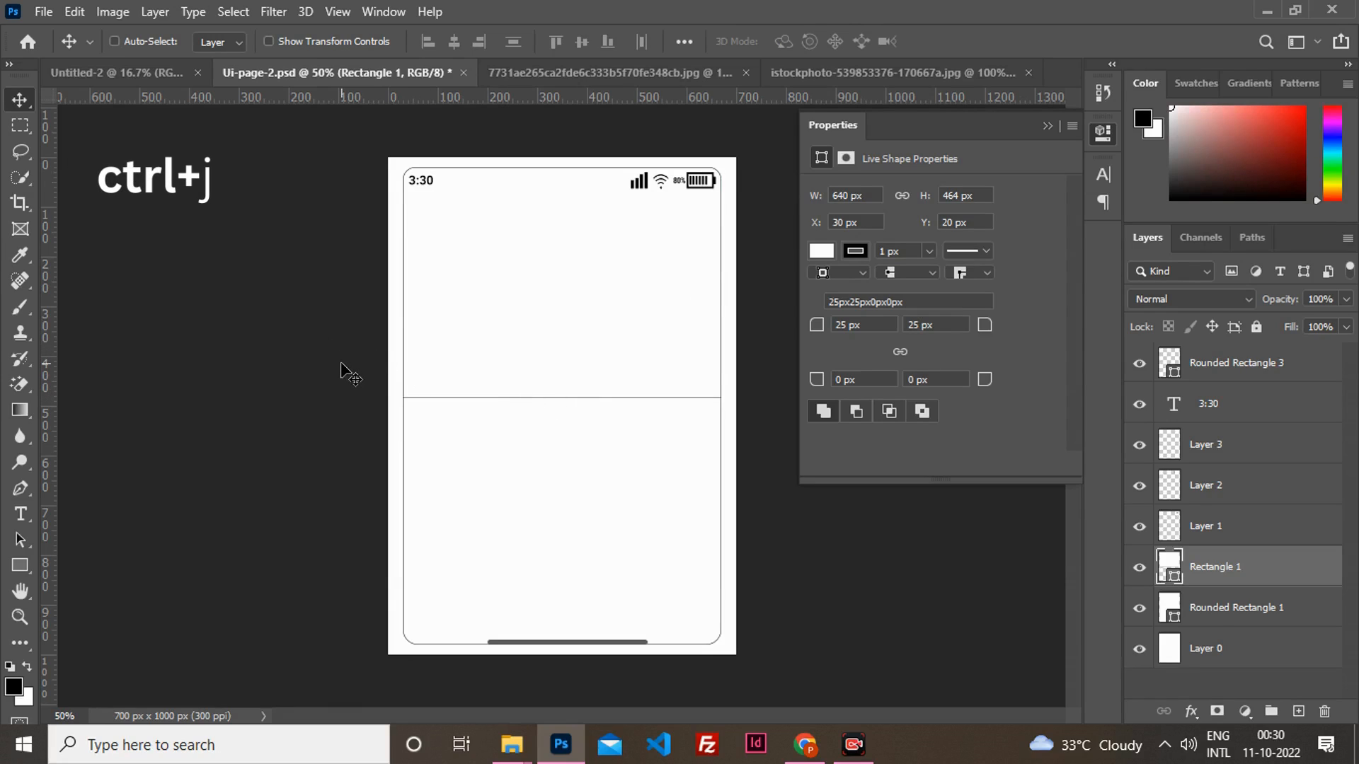
{"action": "left_click", "coordinate": [70, 12]}
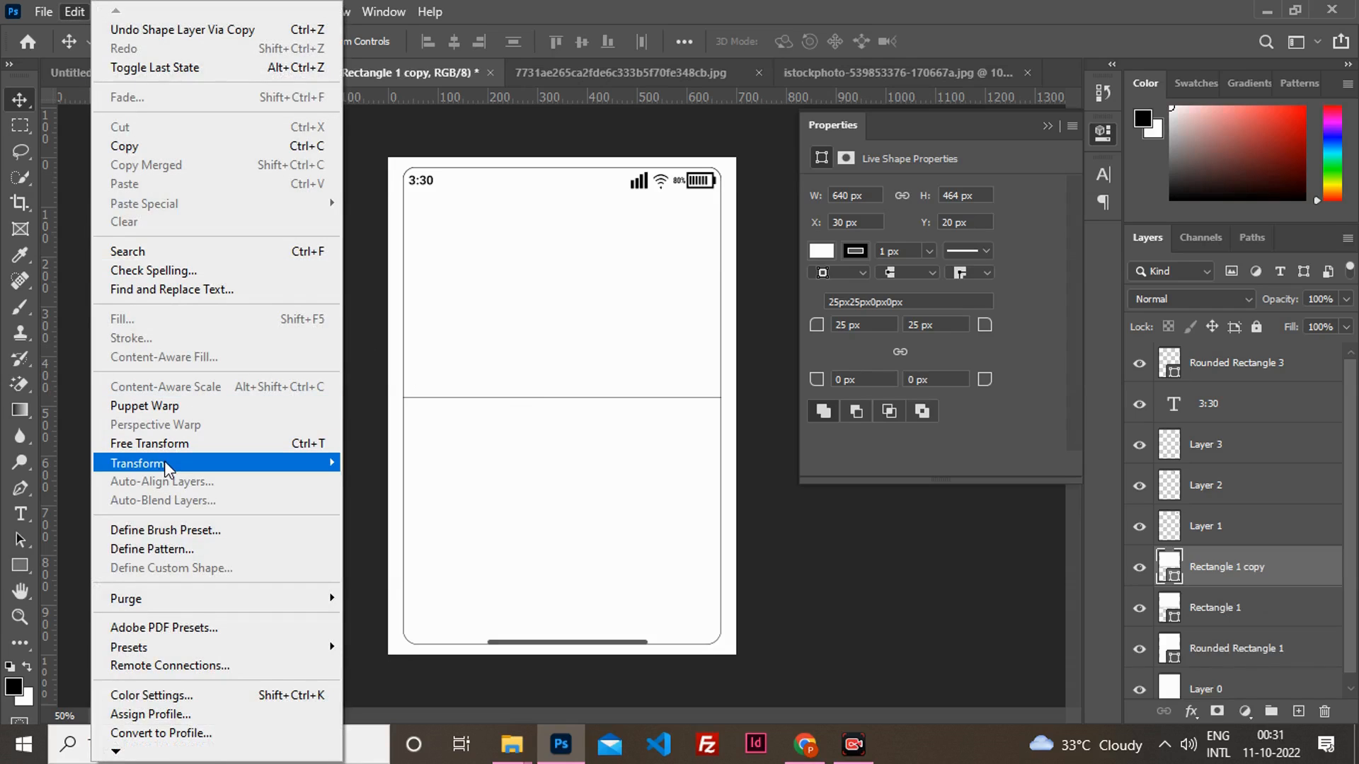
{"action": "mouse_move", "coordinate": [168, 469]}
{"action": "left_click", "coordinate": [388, 461]}
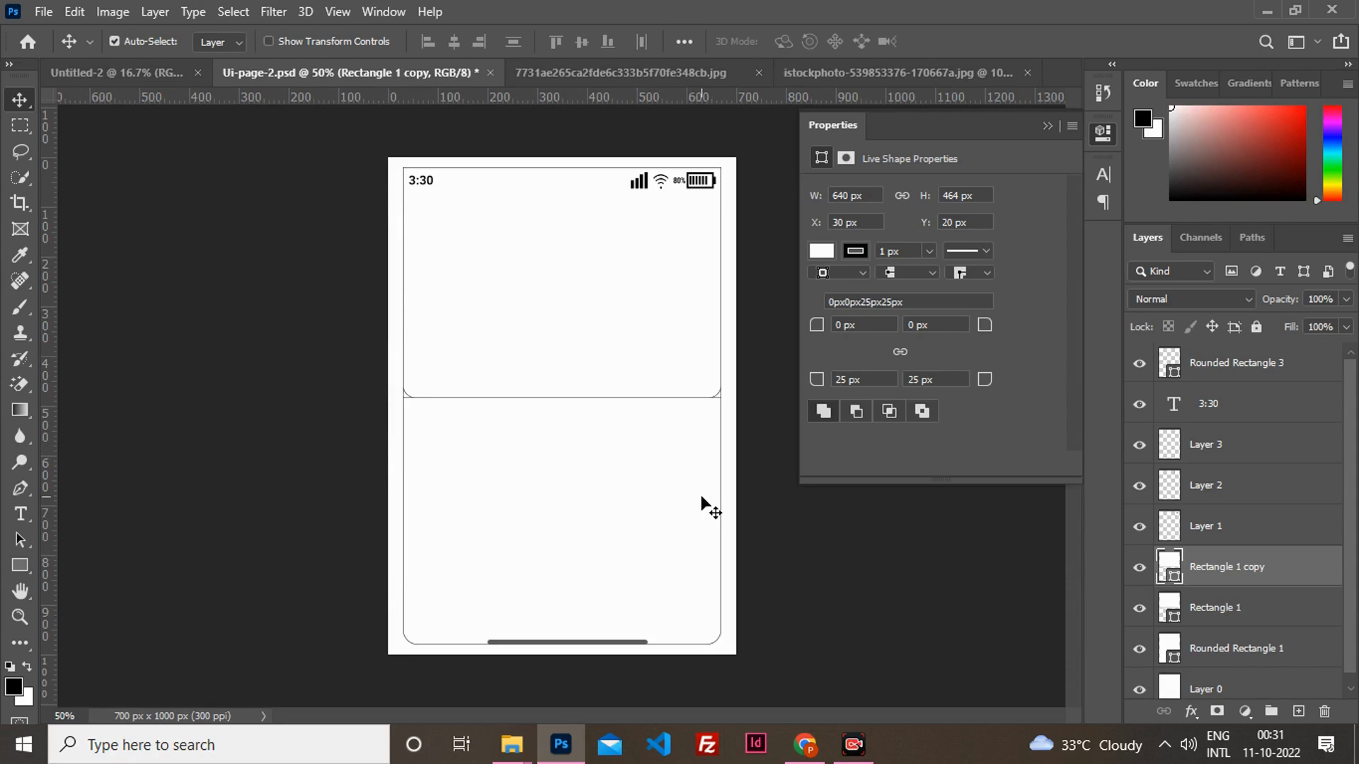
Move the flipped rectangle copy straight down into the lower half of the phone frame.
{"action": "key", "text": "shift+Down"}
{"action": "key", "text": "shift+Down"}
{"action": "key", "text": "shift+Down"}
{"action": "key", "text": "shift+Down"}
{"action": "key", "text": "shift+Down"}
{"action": "key", "text": "shift+Down"}
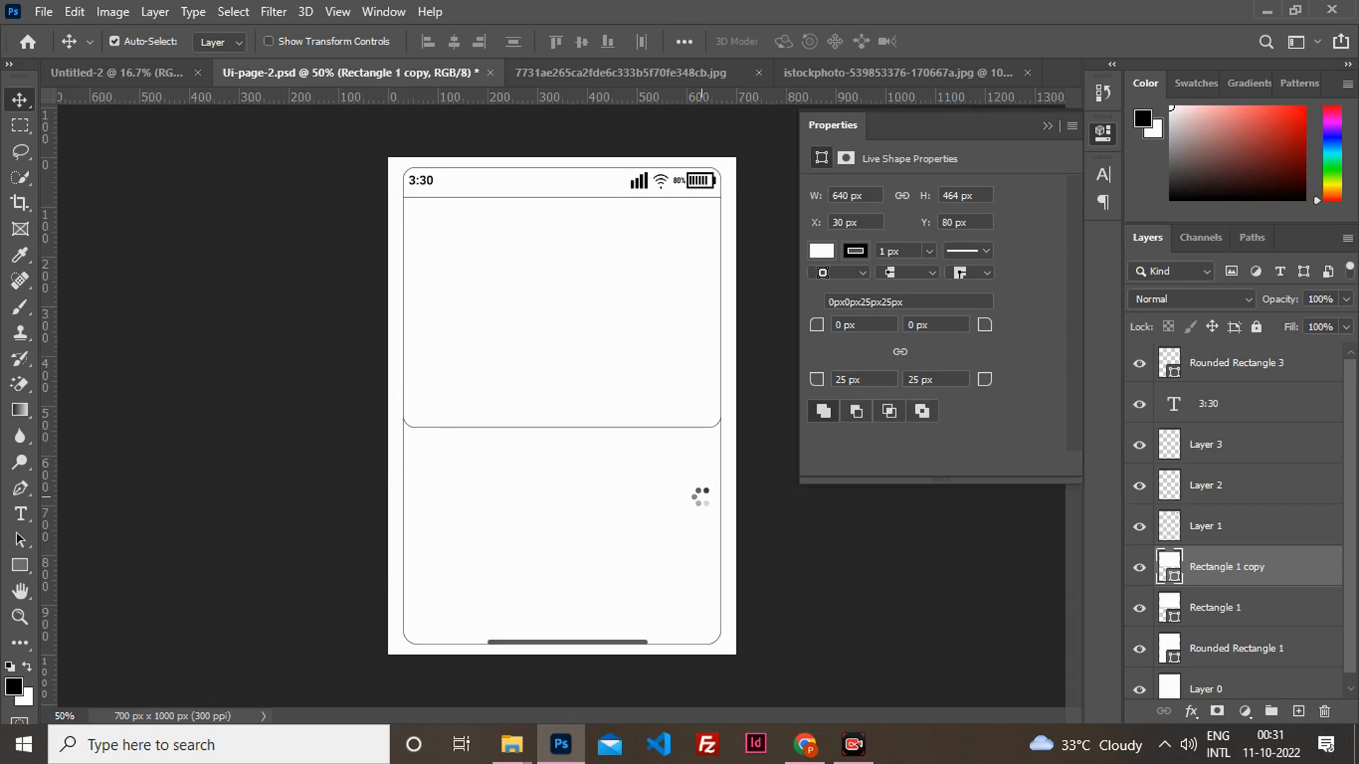
{"action": "key", "text": "shift+Down"}
{"action": "key", "text": "shift+Down"}
{"action": "key", "text": "shift+Down"}
{"action": "key", "text": "shift+Down"}
{"action": "key", "text": "shift+Down"}
{"action": "key", "text": "shift+Down"}
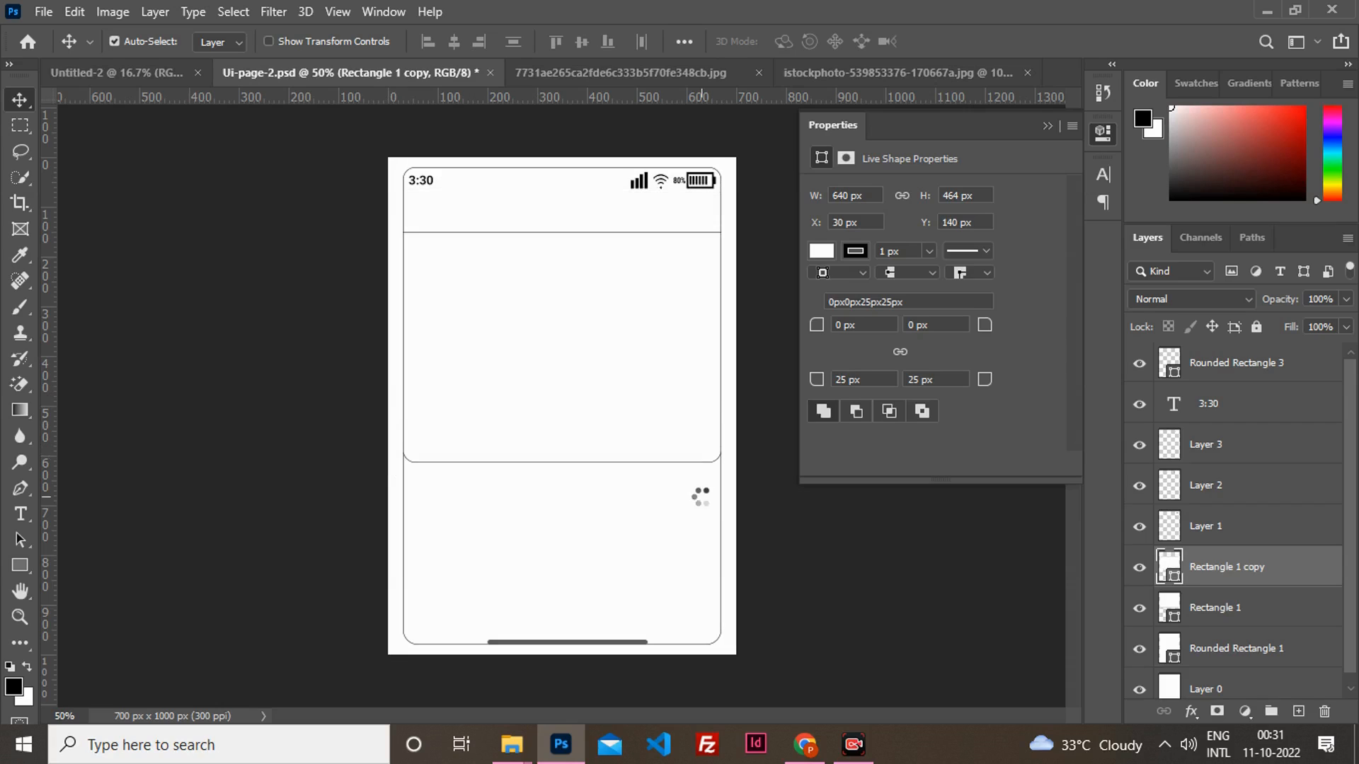
{"action": "key", "text": "shift+Down"}
{"action": "key", "text": "shift+Down"}
{"action": "key", "text": "shift+Down"}
{"action": "key", "text": "shift+Down"}
{"action": "key", "text": "shift+Down"}
{"action": "key", "text": "shift+Down"}
{"action": "key", "text": "shift+Down"}
{"action": "key", "text": "shift+Down"}
{"action": "key", "text": "shift+Down"}
{"action": "key", "text": "shift+Down"}
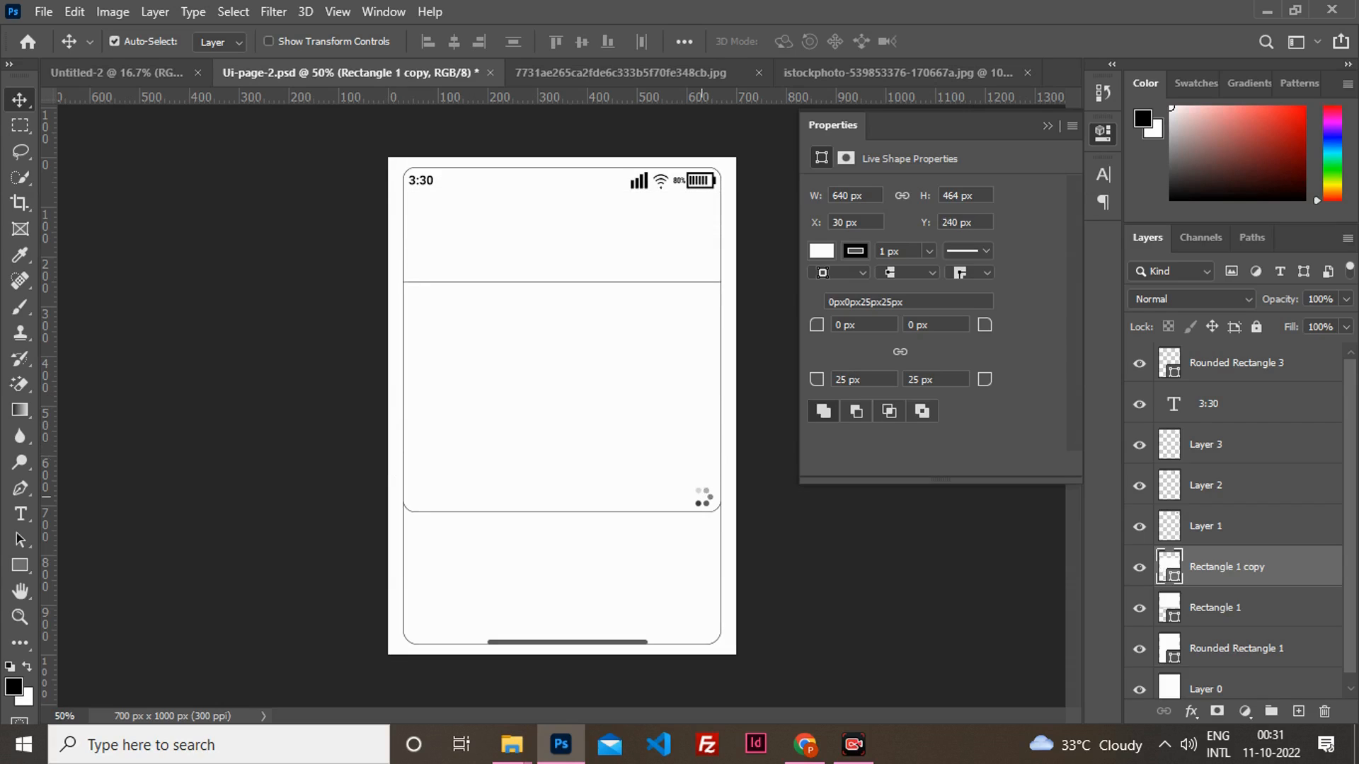
{"action": "key", "text": "shift+Down"}
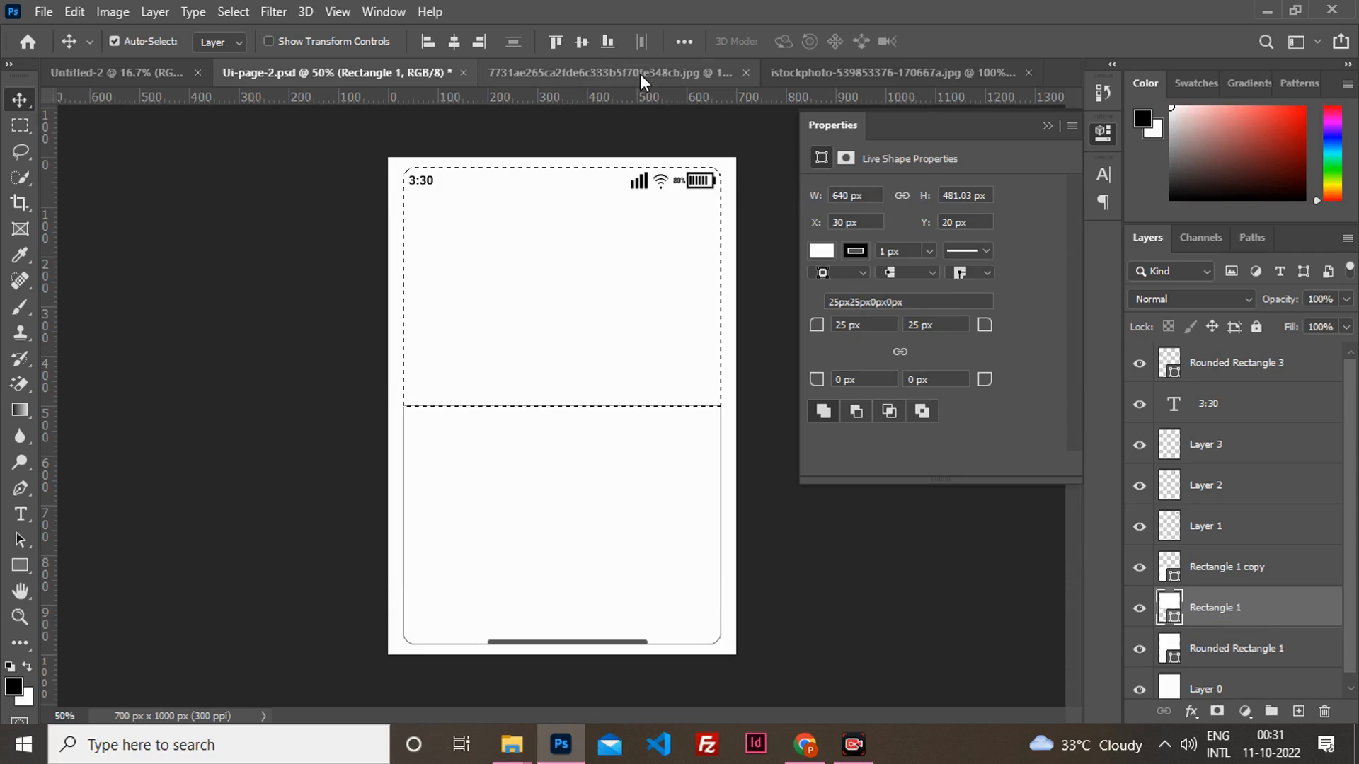
Paste a copy of the whole blouse photo into the upper rectangle's selection as a mask and enlarge it to fill that area.
{"action": "left_click", "coordinate": [640, 74]}
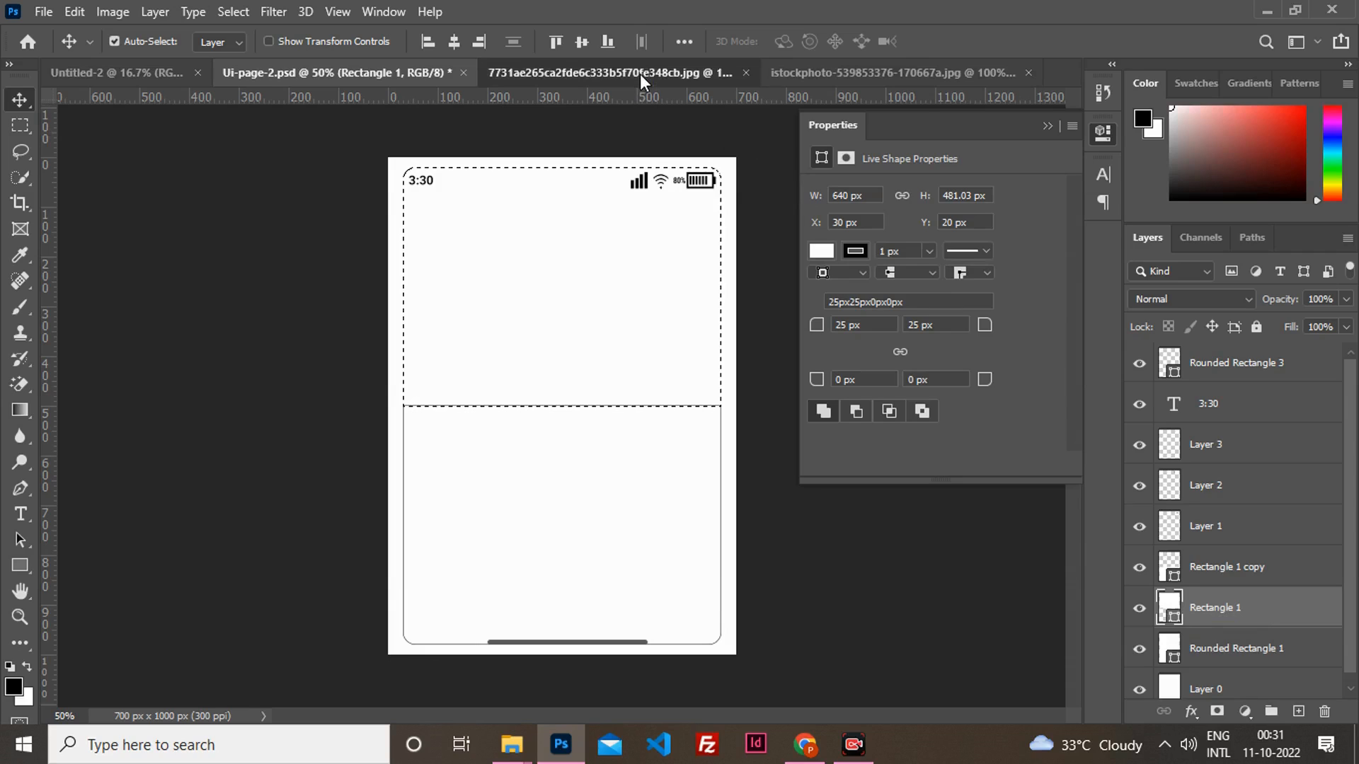
{"action": "left_click", "coordinate": [640, 74]}
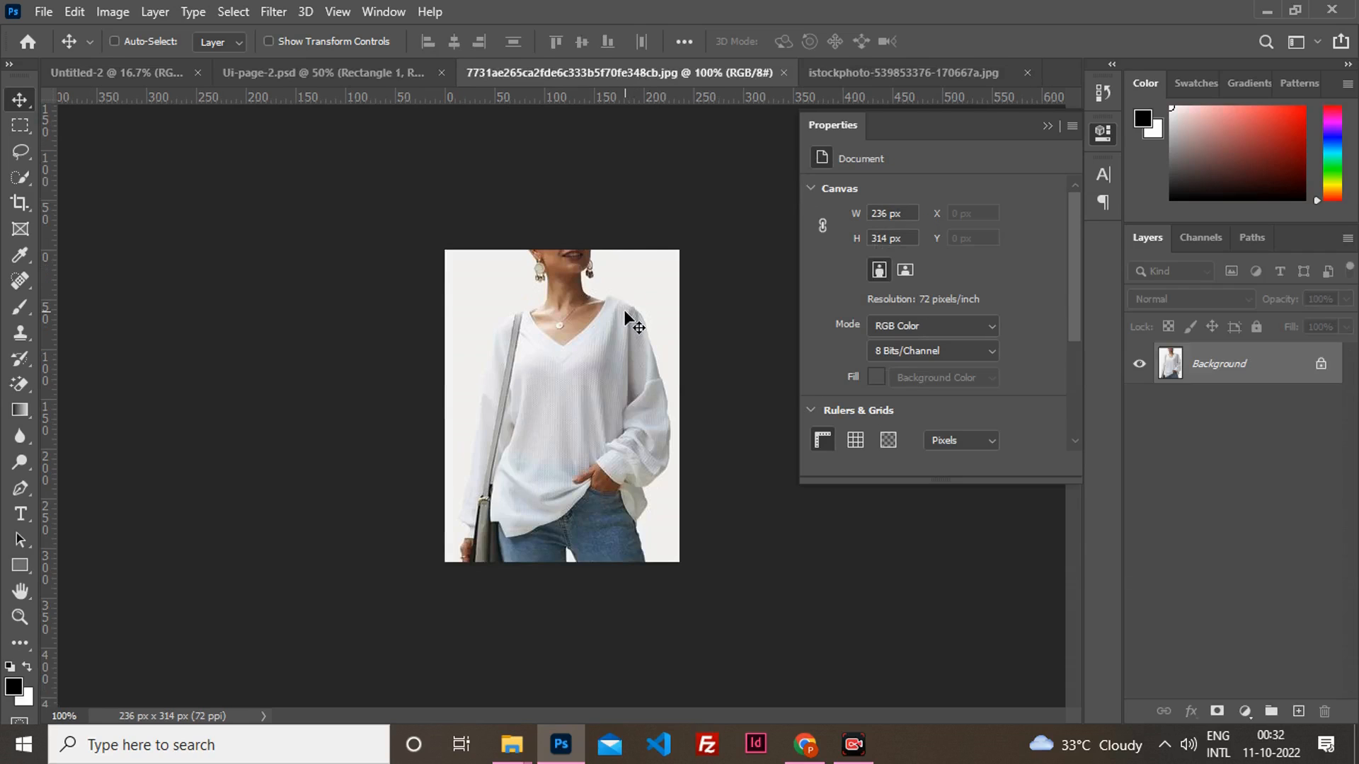
{"action": "key", "text": "ctrl+a"}
{"action": "key", "text": "ctrl+c"}
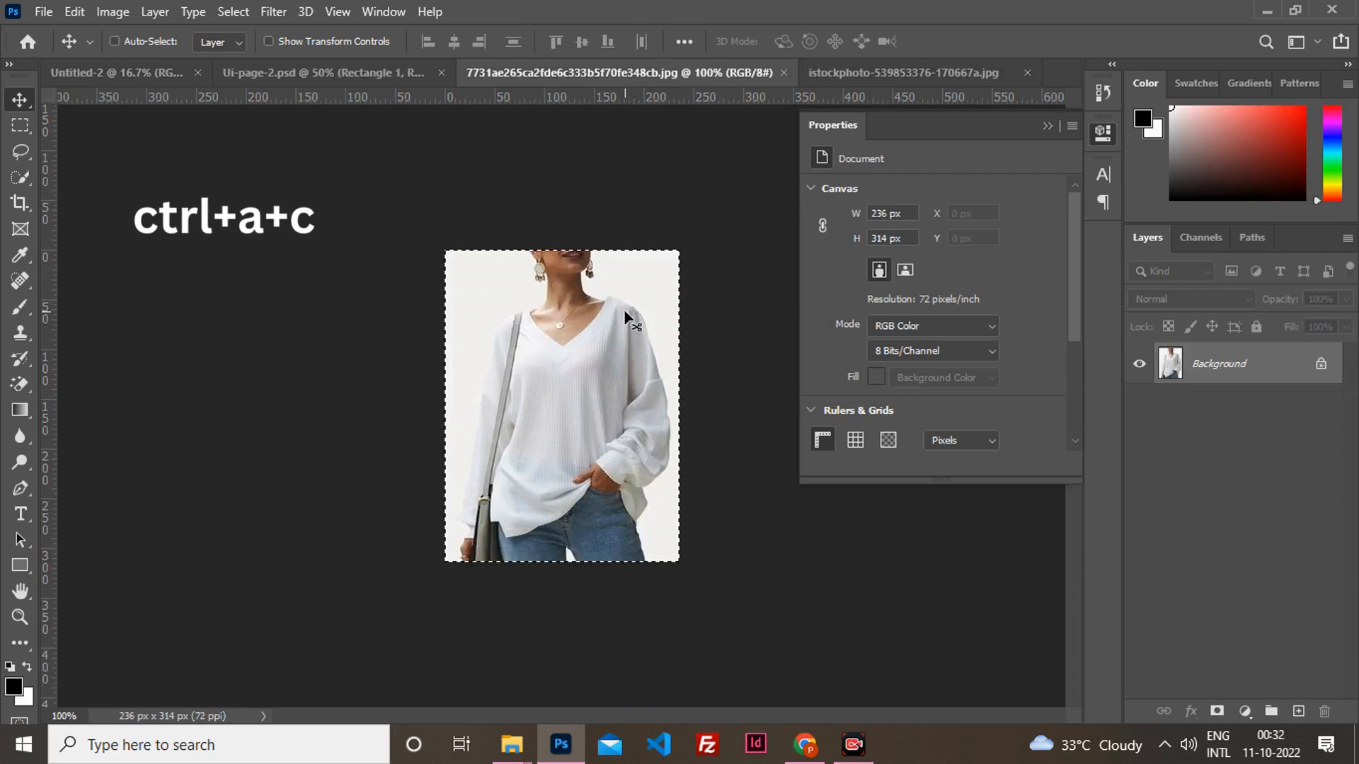
{"action": "left_click", "coordinate": [317, 70]}
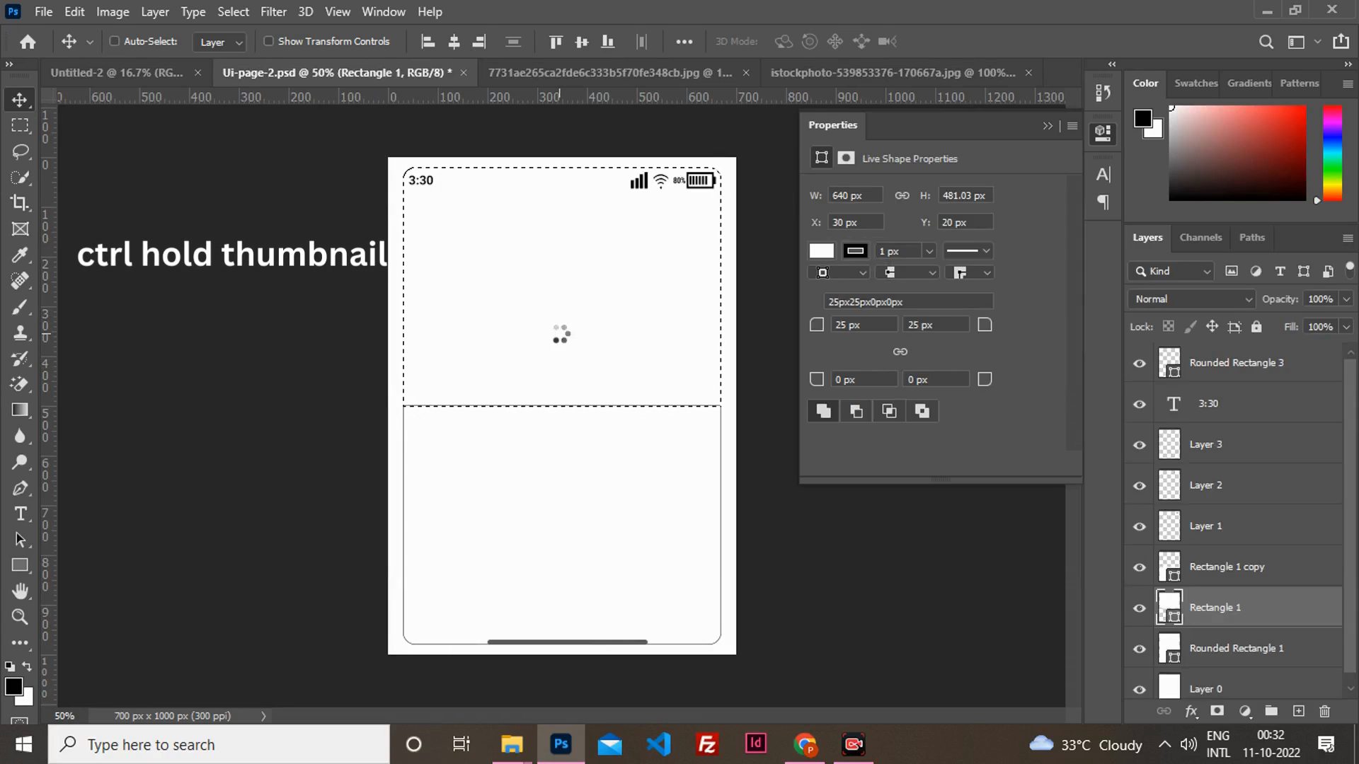
{"action": "key", "text": "ctrl+shift+alt+v"}
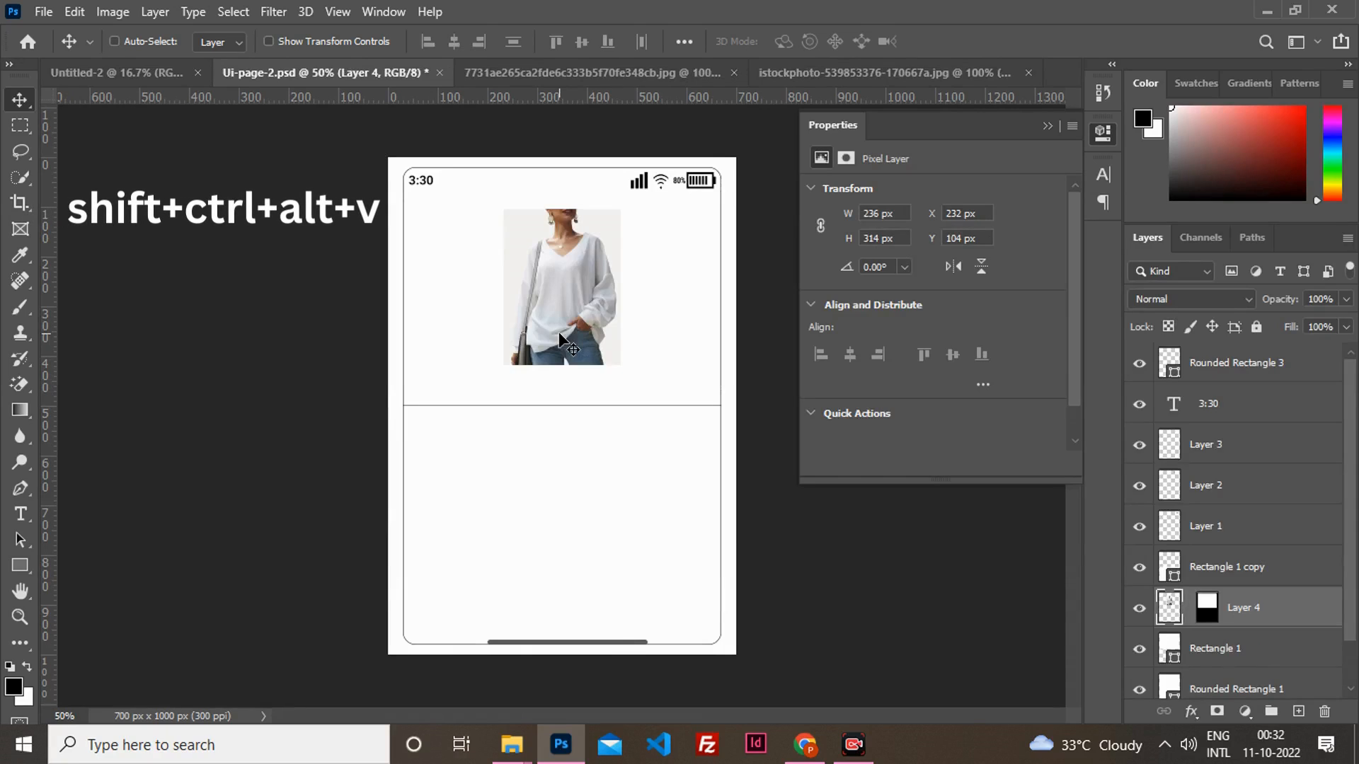
{"action": "key", "text": "ctrl+t"}
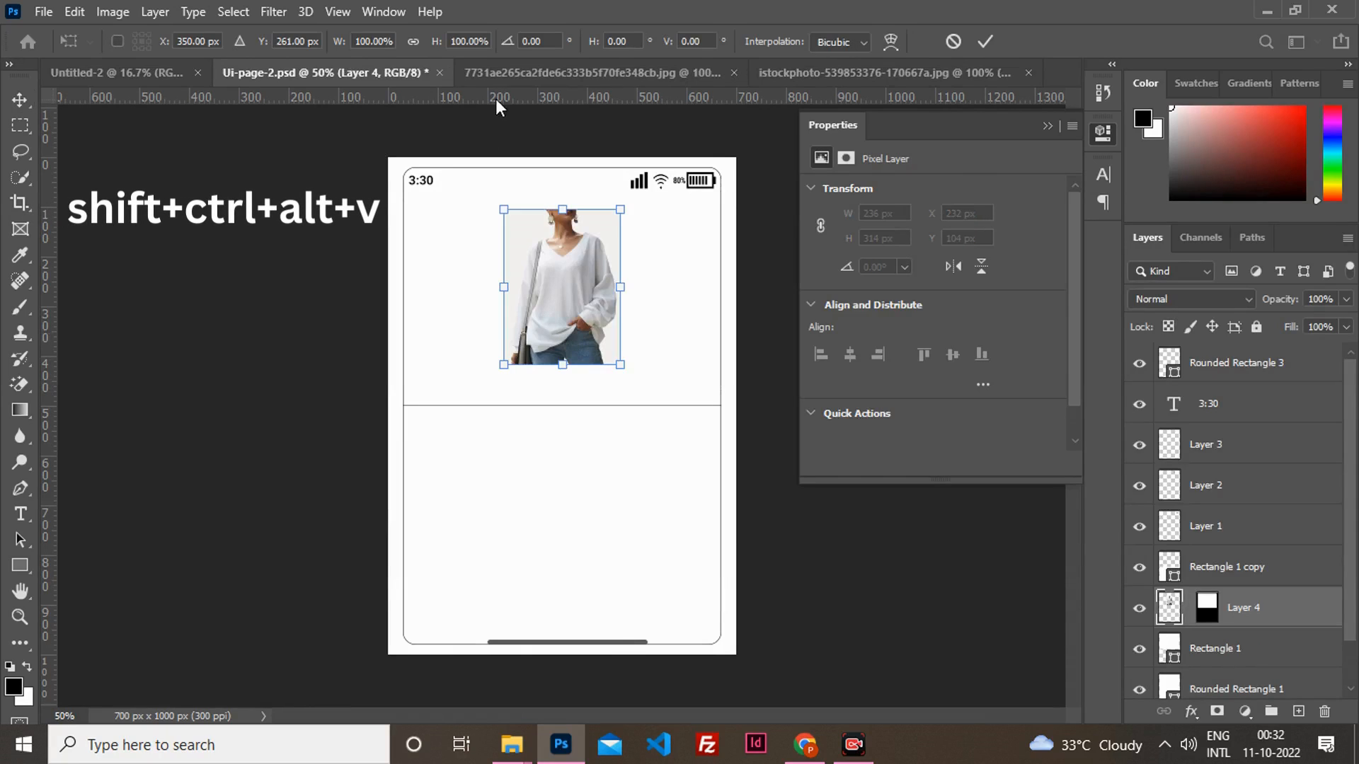
{"action": "left_click_drag", "start_coordinate": [562, 209], "coordinate": [558, 174]}
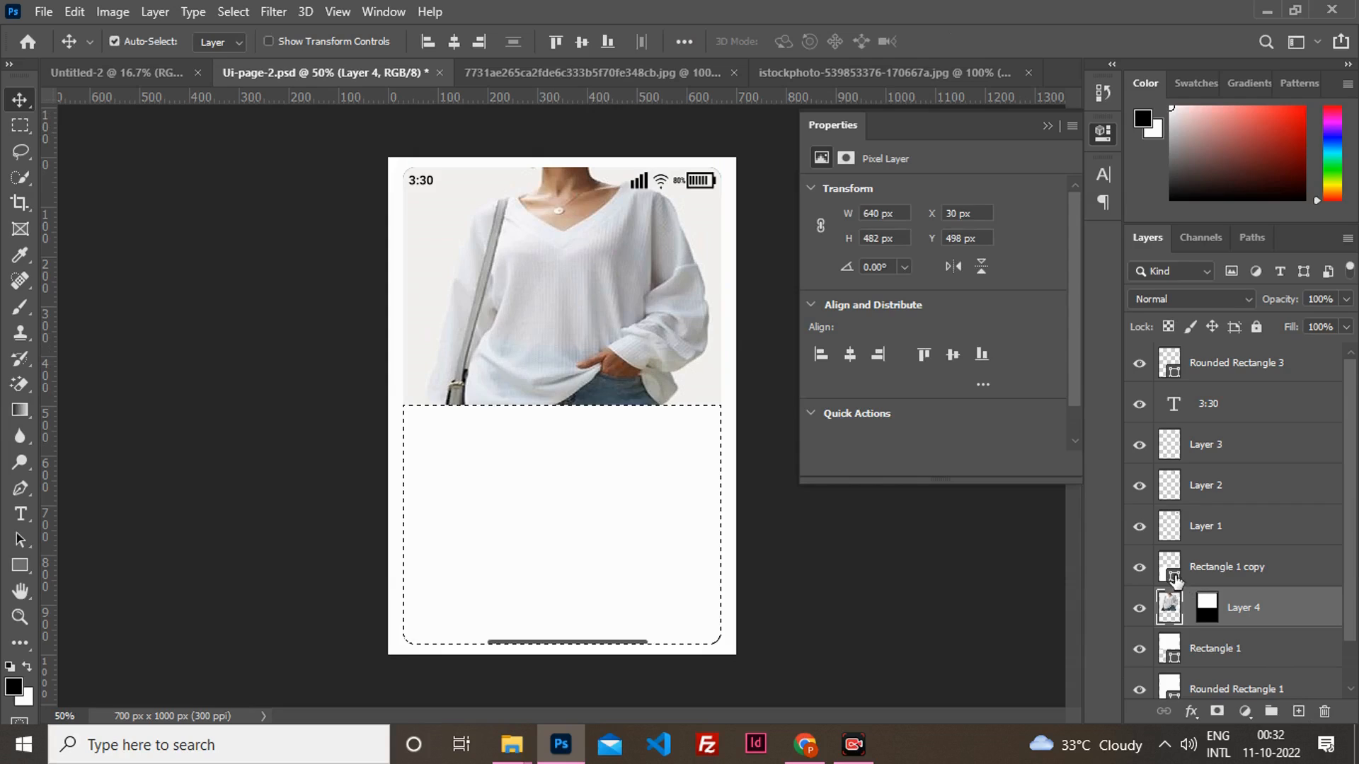
Paste a copy of the whole accessories photo into the lower rectangle's selection as a mask and scale it to fill that area.
{"action": "left_click", "coordinate": [1200, 579]}
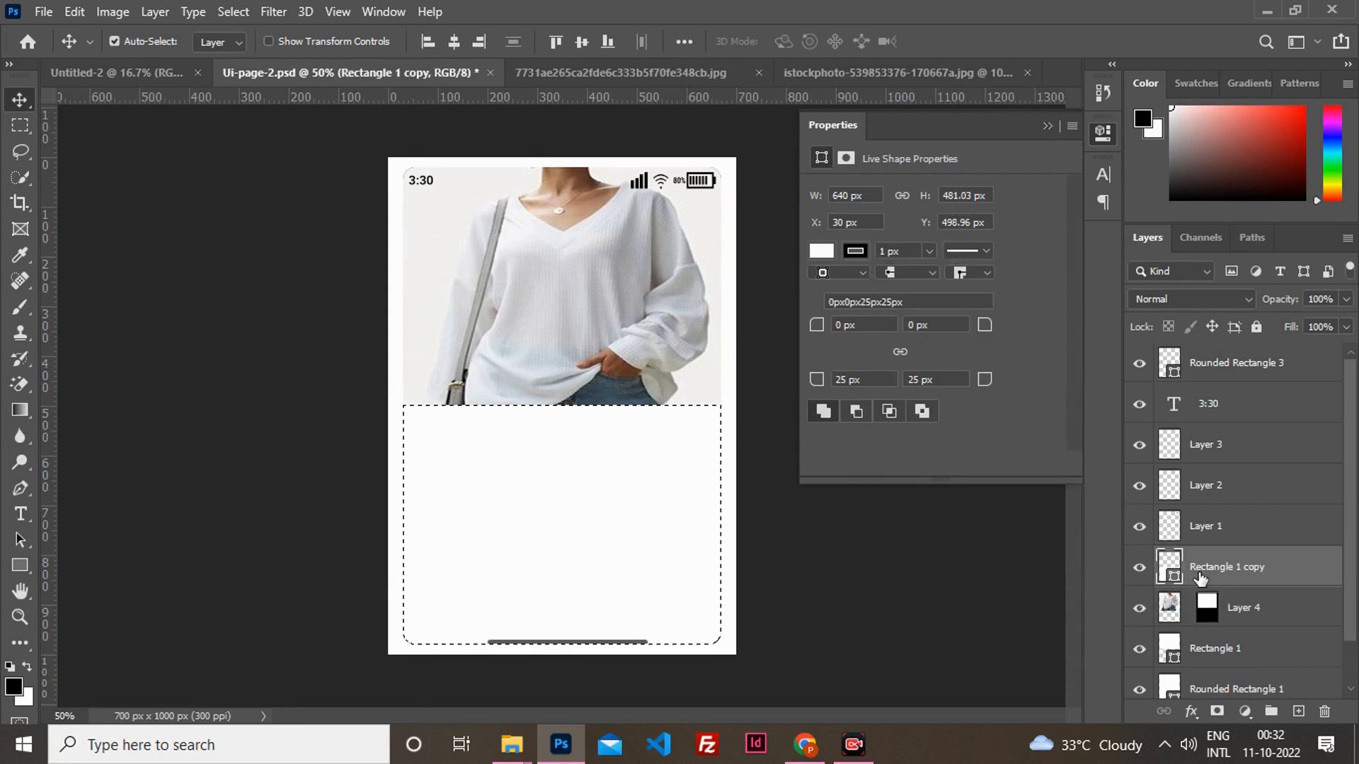
{"action": "left_click", "coordinate": [808, 75]}
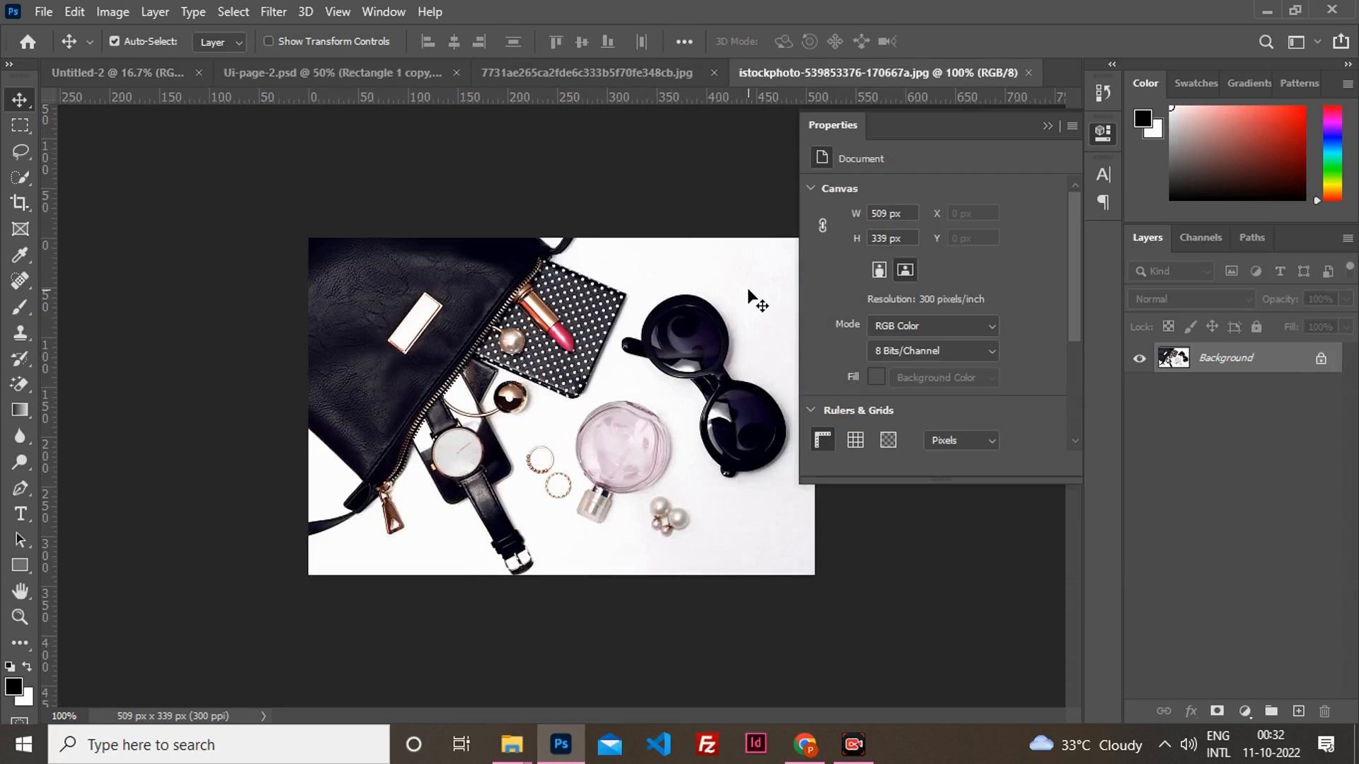
{"action": "key", "text": "ctrl+a"}
{"action": "left_click", "coordinate": [418, 74]}
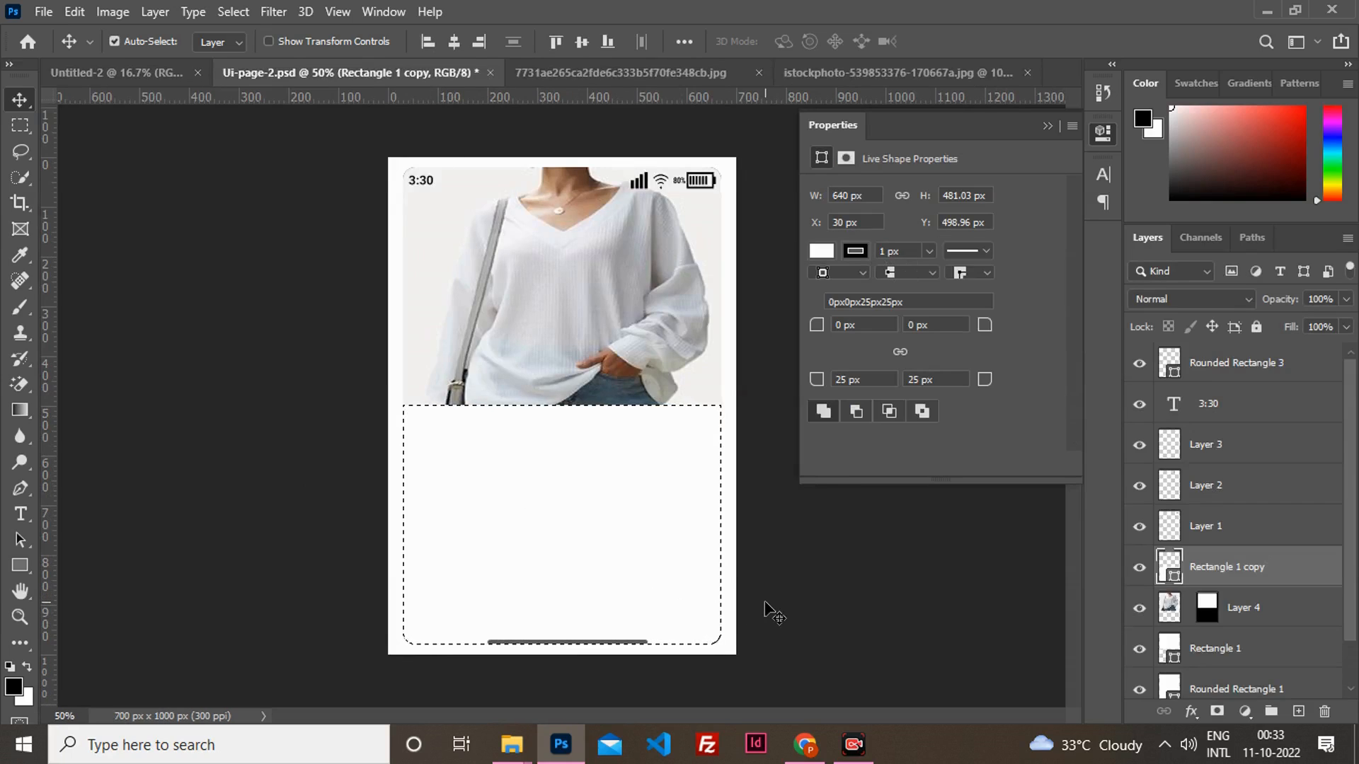
{"action": "key", "text": "ctrl"}
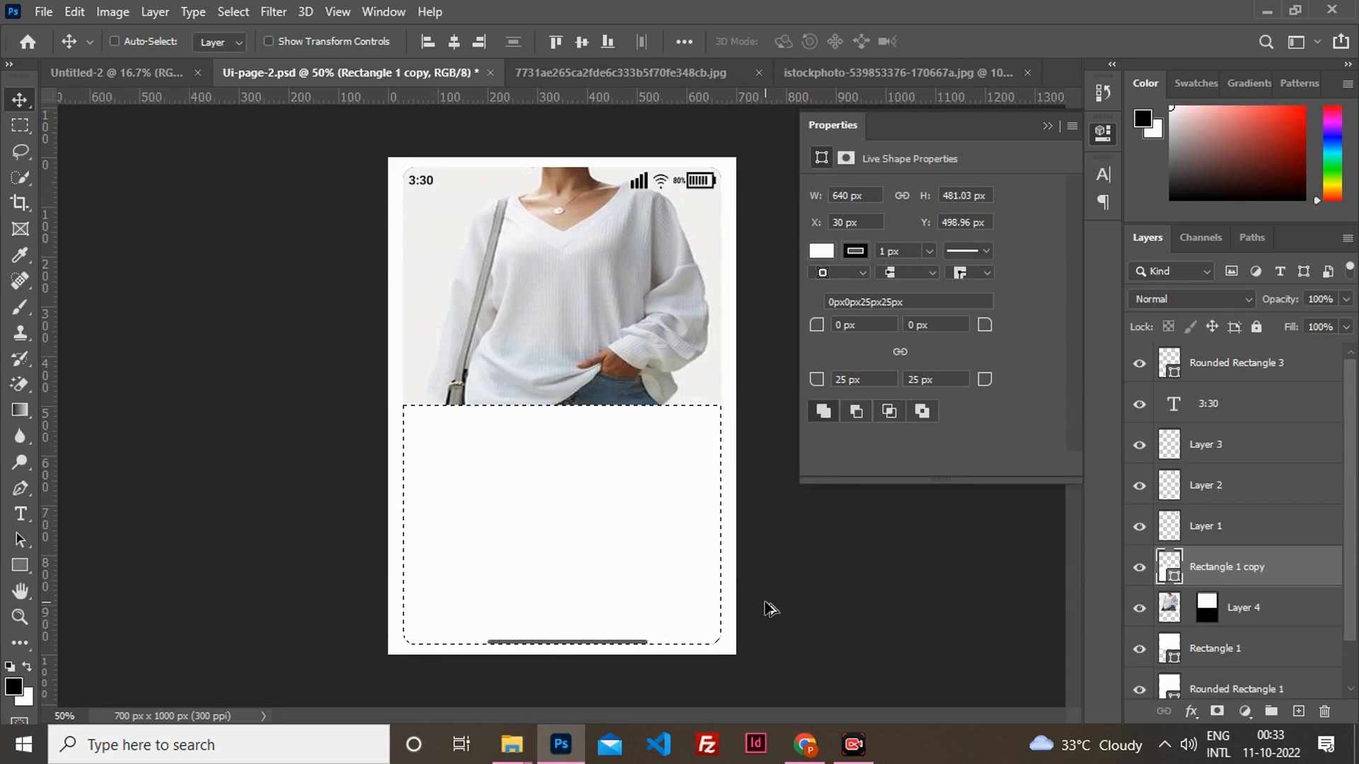
{"action": "key", "text": "ctrl+j"}
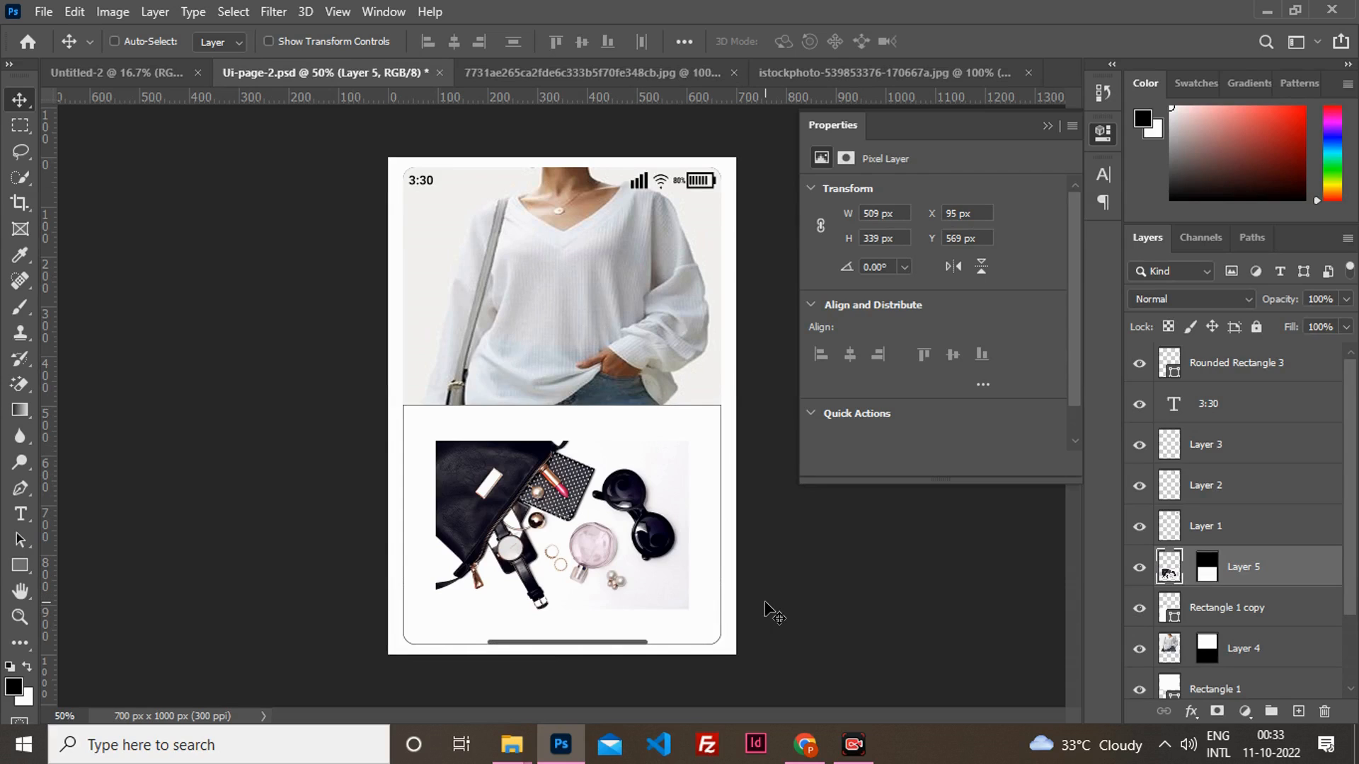
{"action": "key", "text": "ctrl+t"}
Flip the accessories photo in the lower half vertically.
{"action": "left_click", "coordinate": [74, 11]}
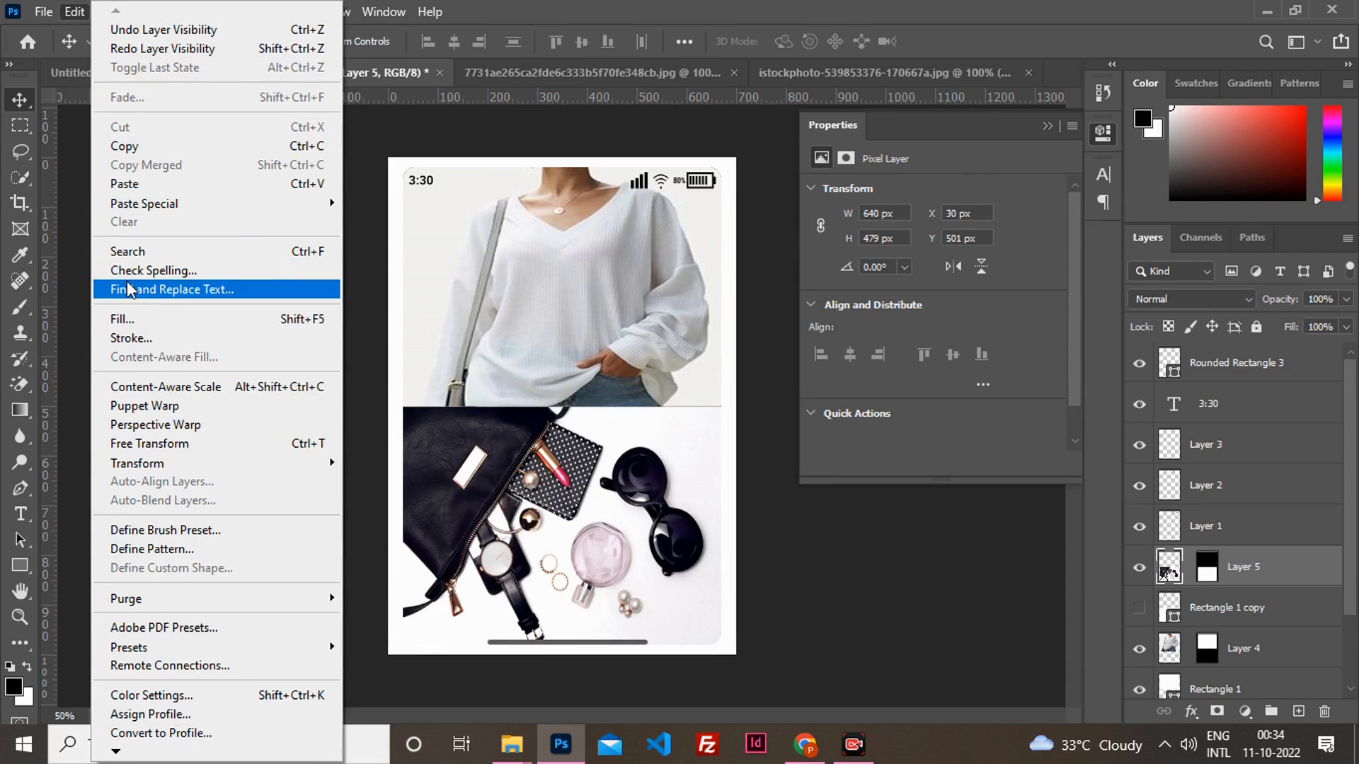
{"action": "mouse_move", "coordinate": [271, 464]}
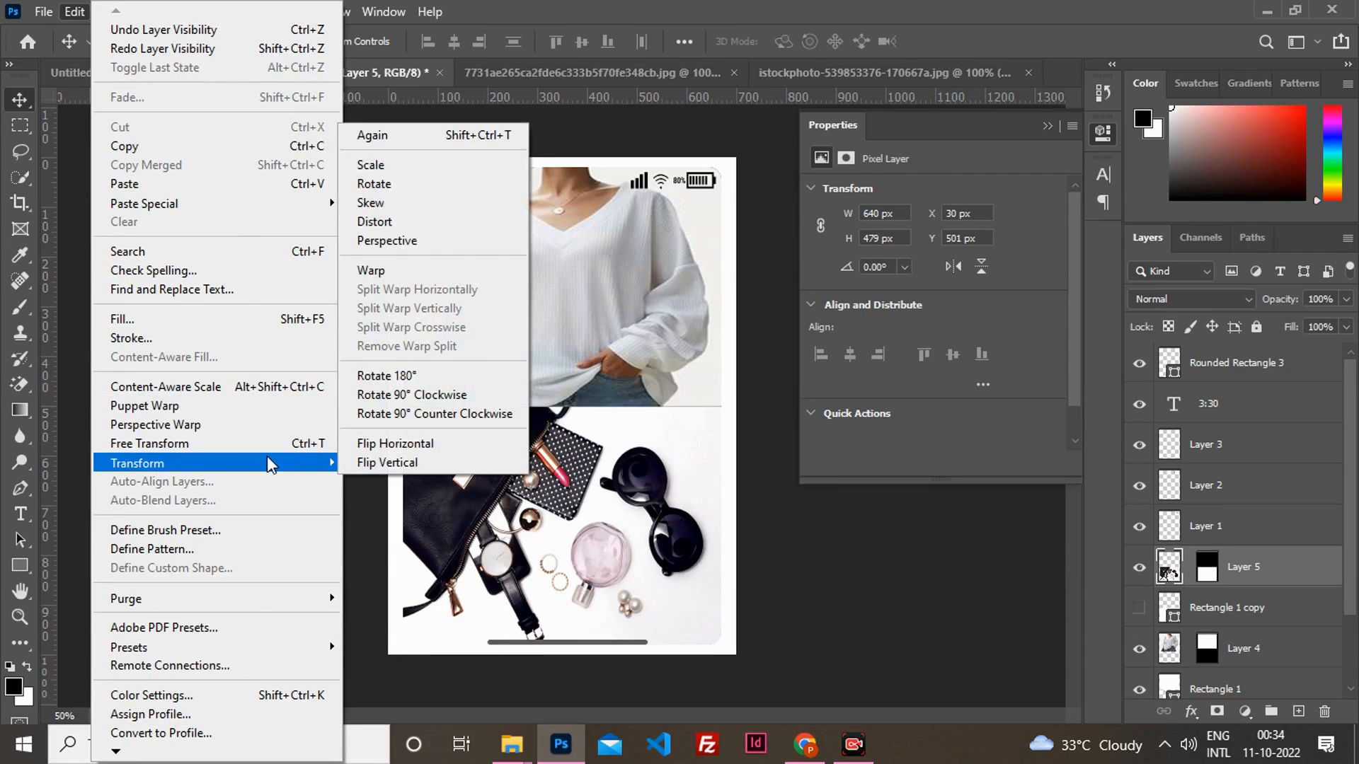
{"action": "left_click", "coordinate": [361, 462]}
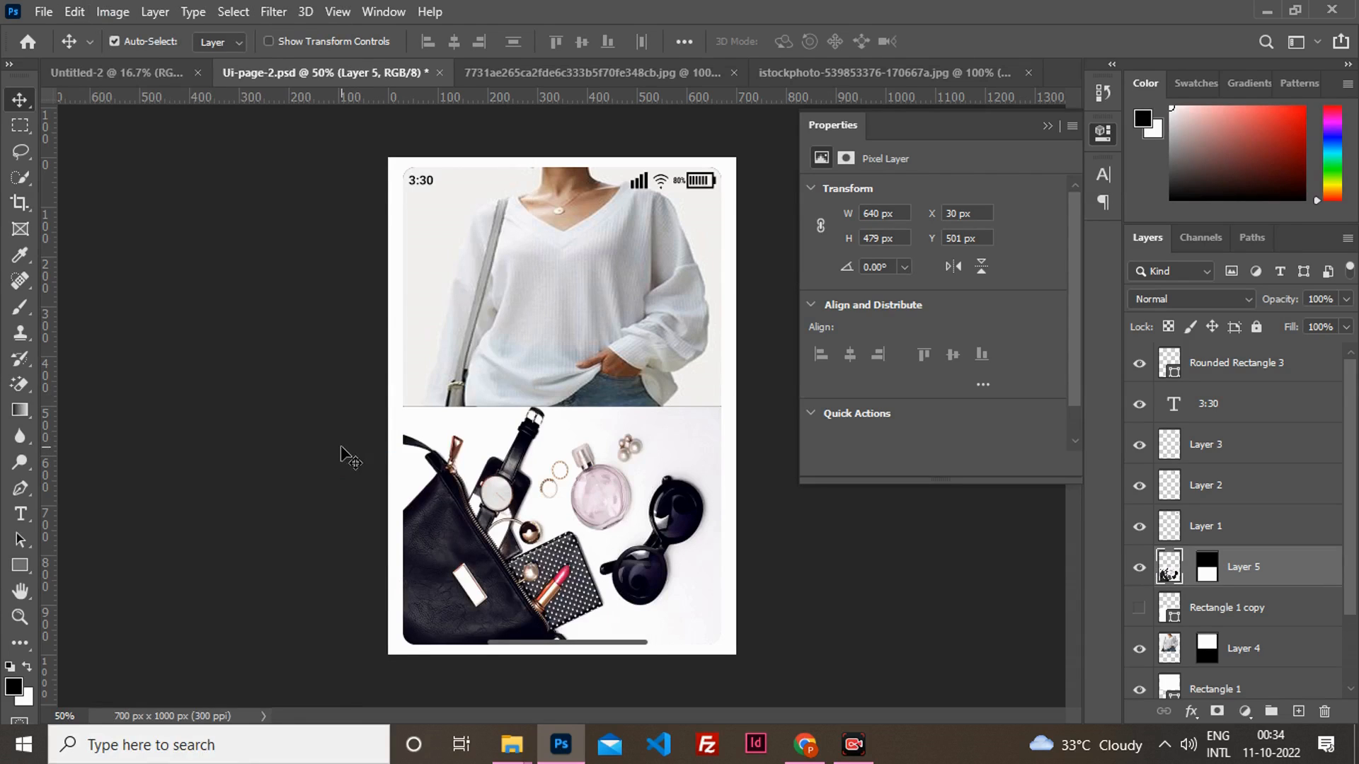
Flip the accessories photo in the lower half horizontally.
{"action": "left_click", "coordinate": [75, 12]}
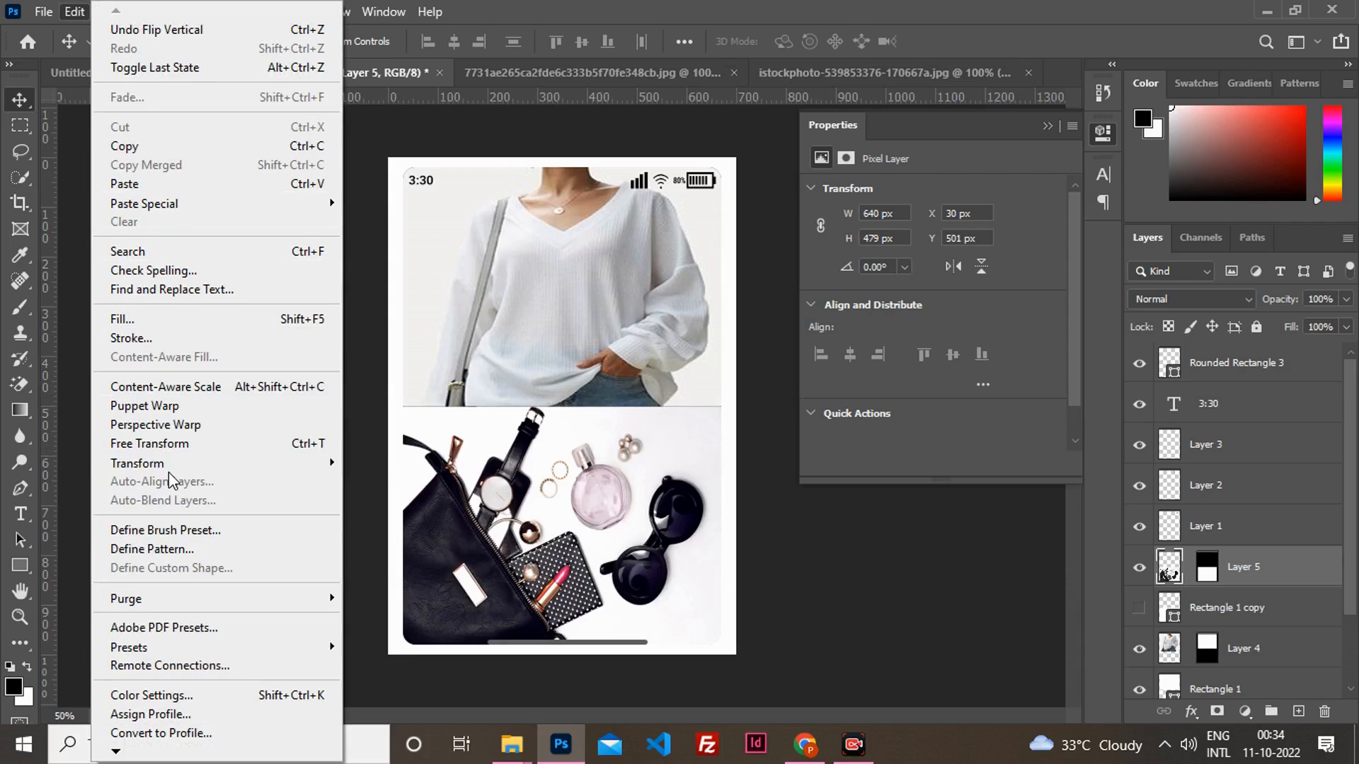
{"action": "mouse_move", "coordinate": [326, 463]}
{"action": "left_click", "coordinate": [440, 451]}
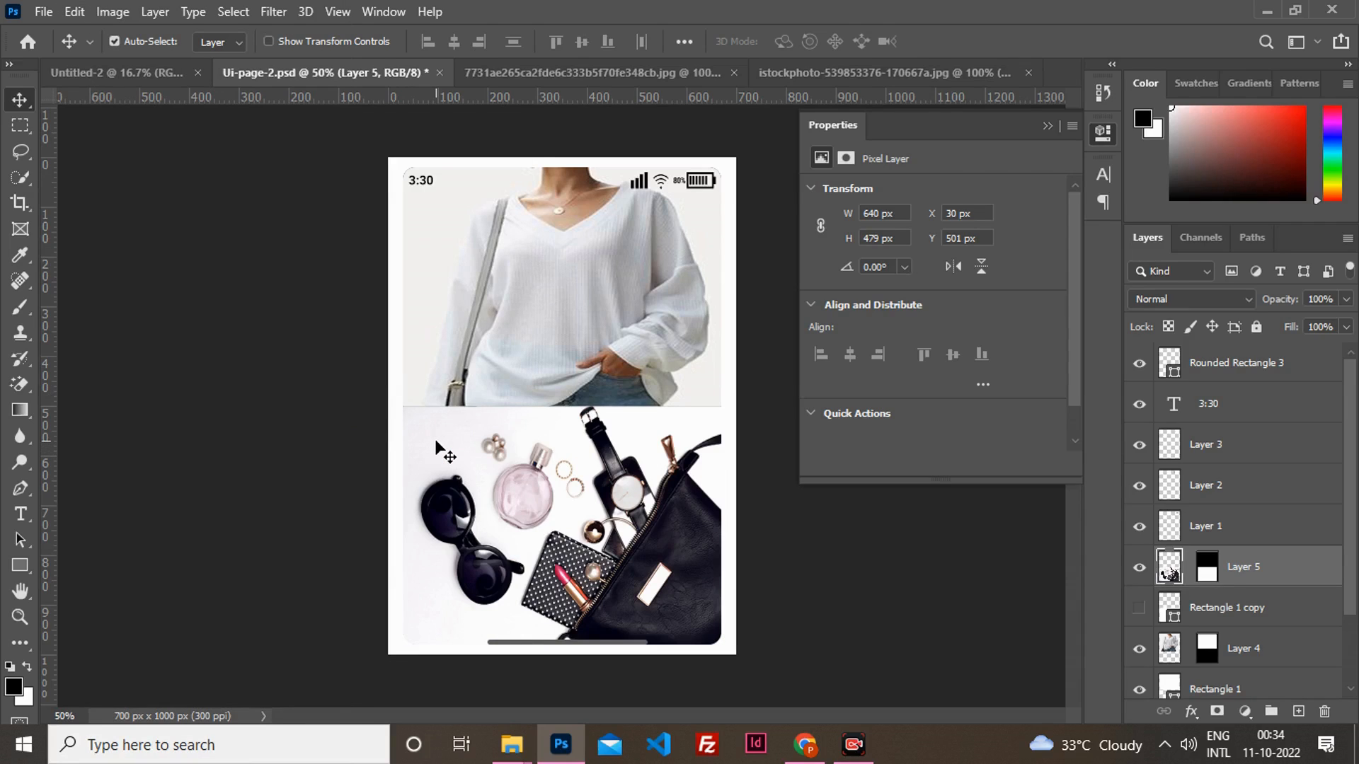
Draw a black rounded rectangle about 322 by 88 px across the seam between the two photos, with 40 px corner radii.
{"action": "left_click", "coordinate": [23, 563]}
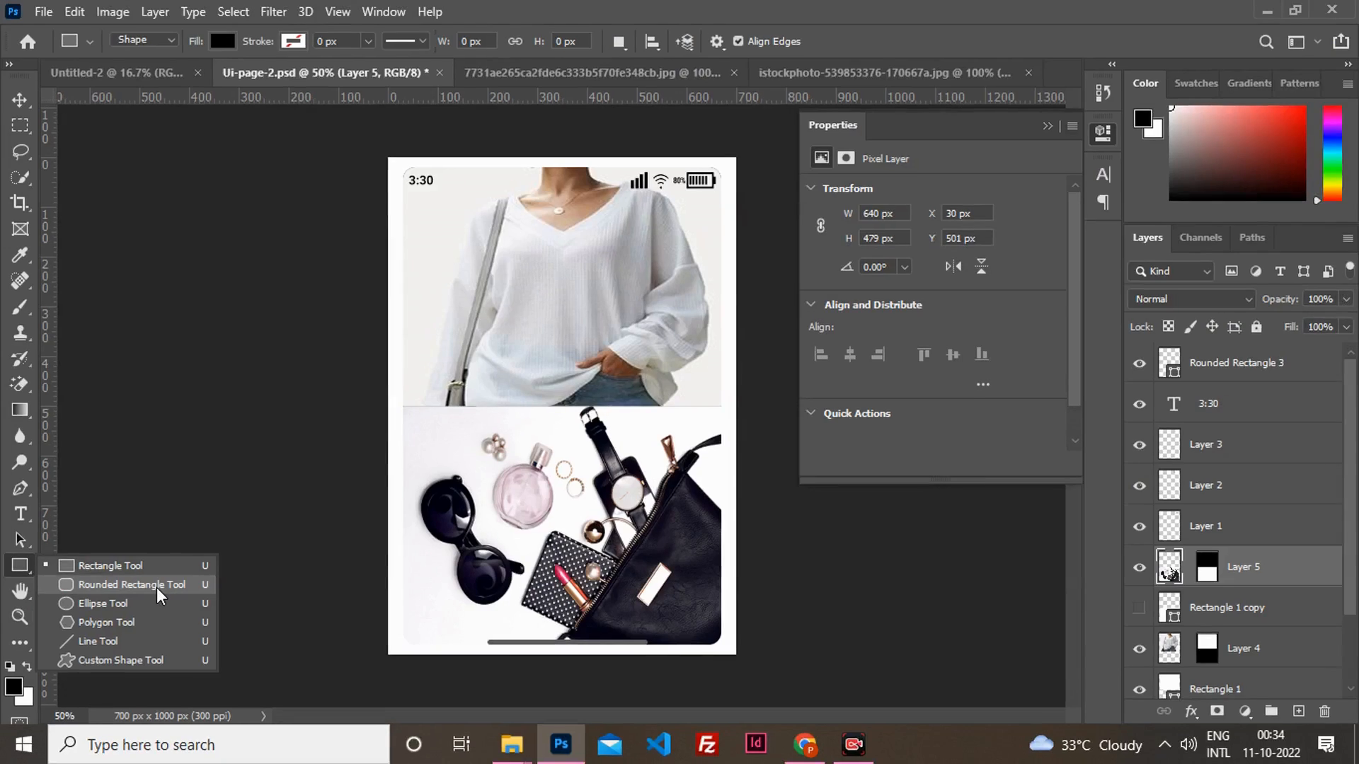
{"action": "left_click", "coordinate": [155, 587]}
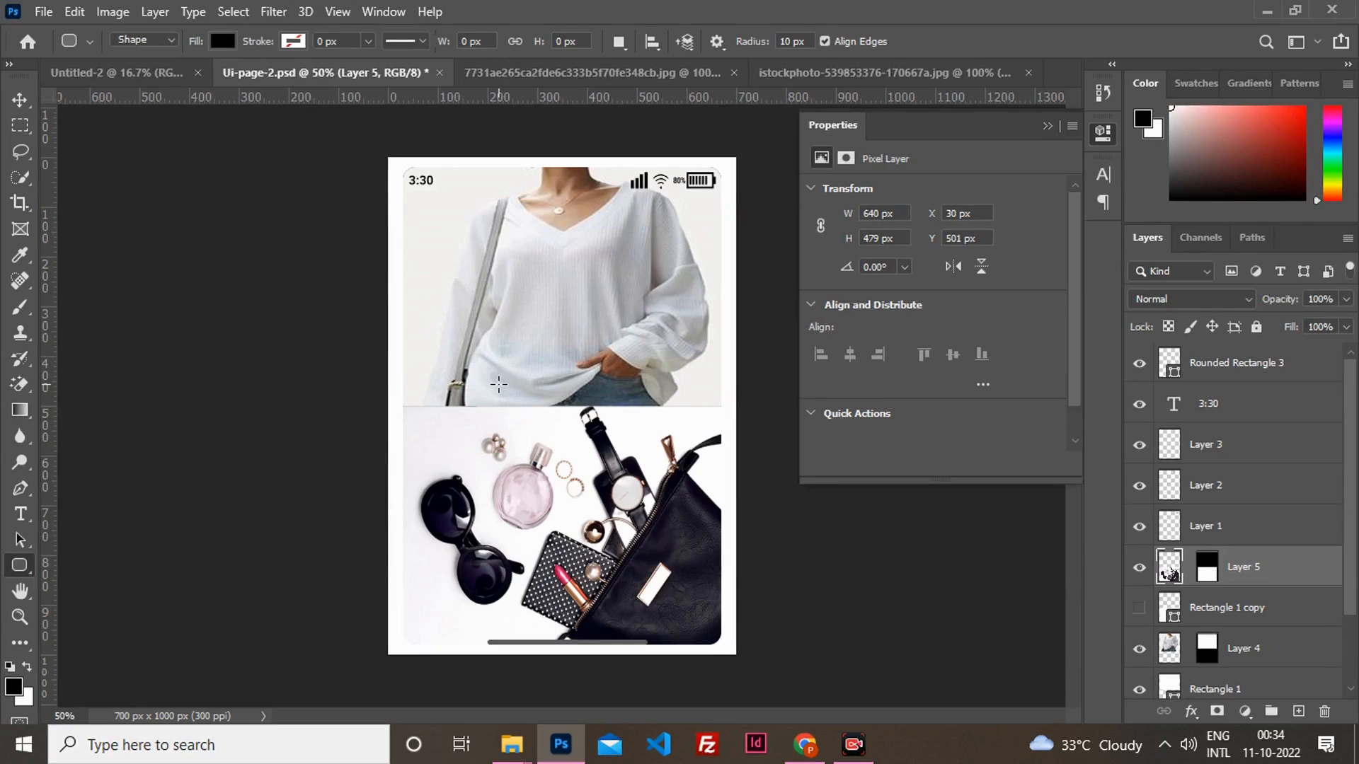
{"action": "left_click_drag", "start_coordinate": [491, 387], "coordinate": [637, 429]}
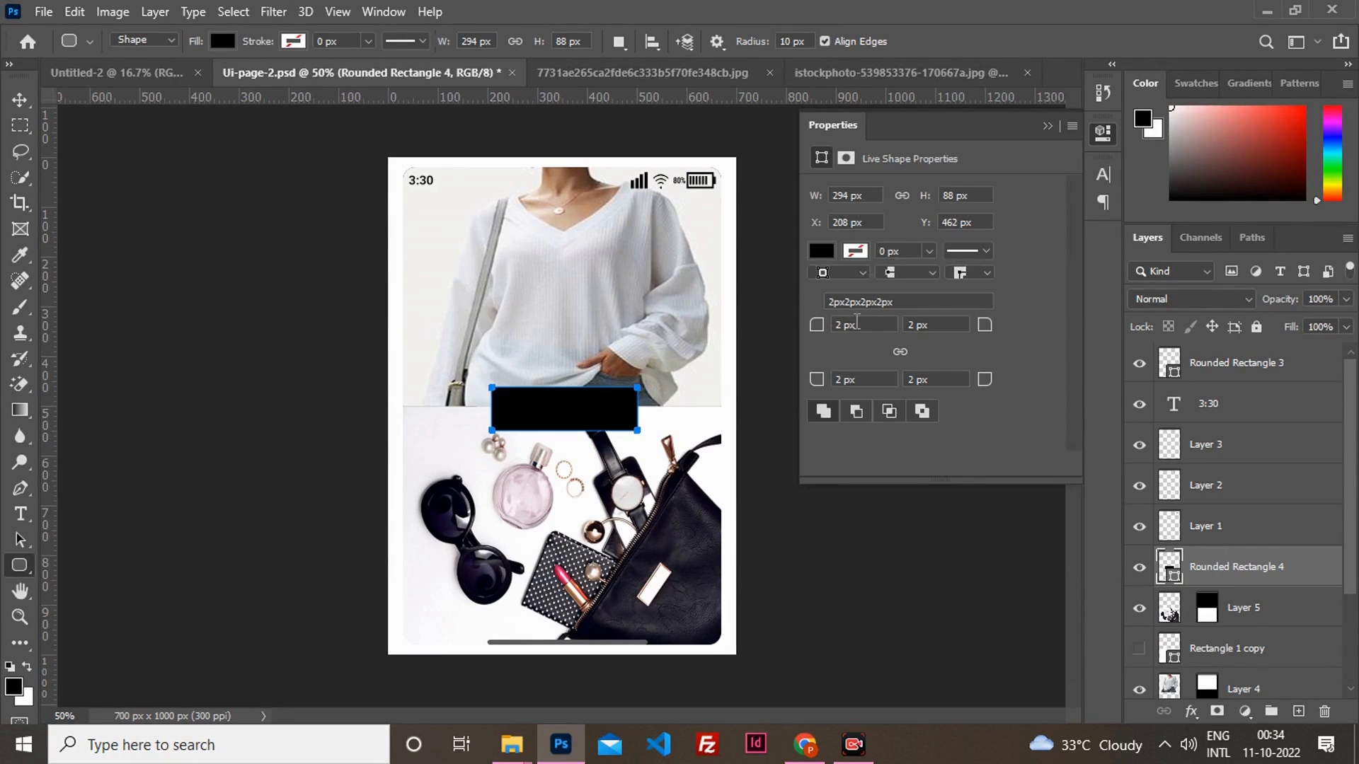
{"action": "left_click", "coordinate": [844, 325]}
{"action": "left_click_drag", "start_coordinate": [846, 325], "coordinate": [862, 328]}
Nudge the black rounded rectangle to about X 186 px, Y 454 px so it sits centered over the seam.
{"action": "key", "text": "Left"}
{"action": "key", "text": "Left"}
{"action": "key", "text": "Left"}
{"action": "key", "text": "Left"}
{"action": "key", "text": "Left"}
{"action": "key", "text": "Left"}
{"action": "key", "text": "Left"}
{"action": "key", "text": "Left"}
{"action": "key", "text": "Left"}
{"action": "key", "text": "Left"}
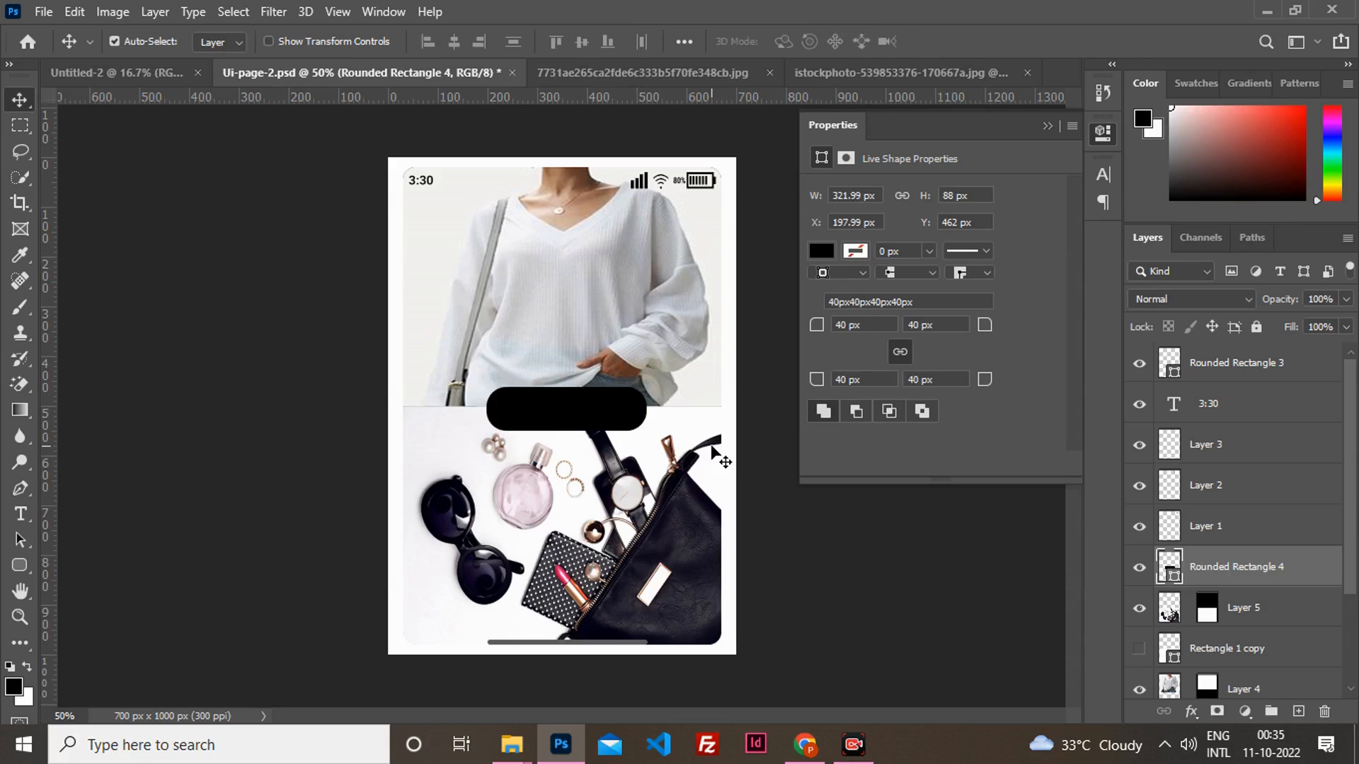
{"action": "key", "text": "Left"}
{"action": "key", "text": "Left"}
{"action": "key", "text": "Up"}
{"action": "key", "text": "Up"}
{"action": "key", "text": "Up"}
{"action": "key", "text": "Up"}
{"action": "key", "text": "Up"}
{"action": "key", "text": "Up"}
{"action": "key", "text": "Up"}
{"action": "key", "text": "Up"}
{"action": "key", "text": "Up"}
{"action": "key", "text": "Up"}
{"action": "key", "text": "Up"}
{"action": "key", "text": "Up"}
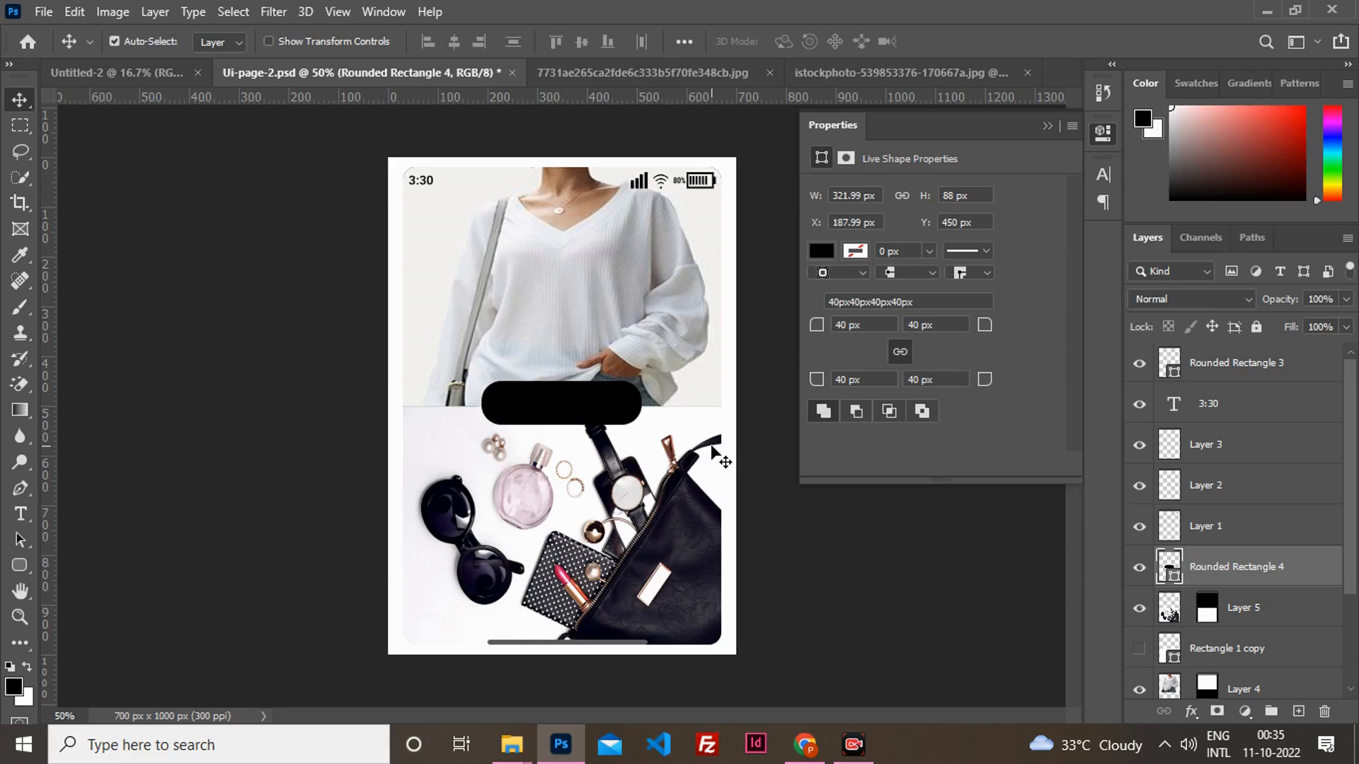
{"action": "key", "text": "Down"}
{"action": "key", "text": "Down"}
{"action": "key", "text": "Down"}
{"action": "key", "text": "Down"}
{"action": "key", "text": "Down"}
{"action": "key", "text": "Down"}
{"action": "key", "text": "Left"}
{"action": "key", "text": "Left"}
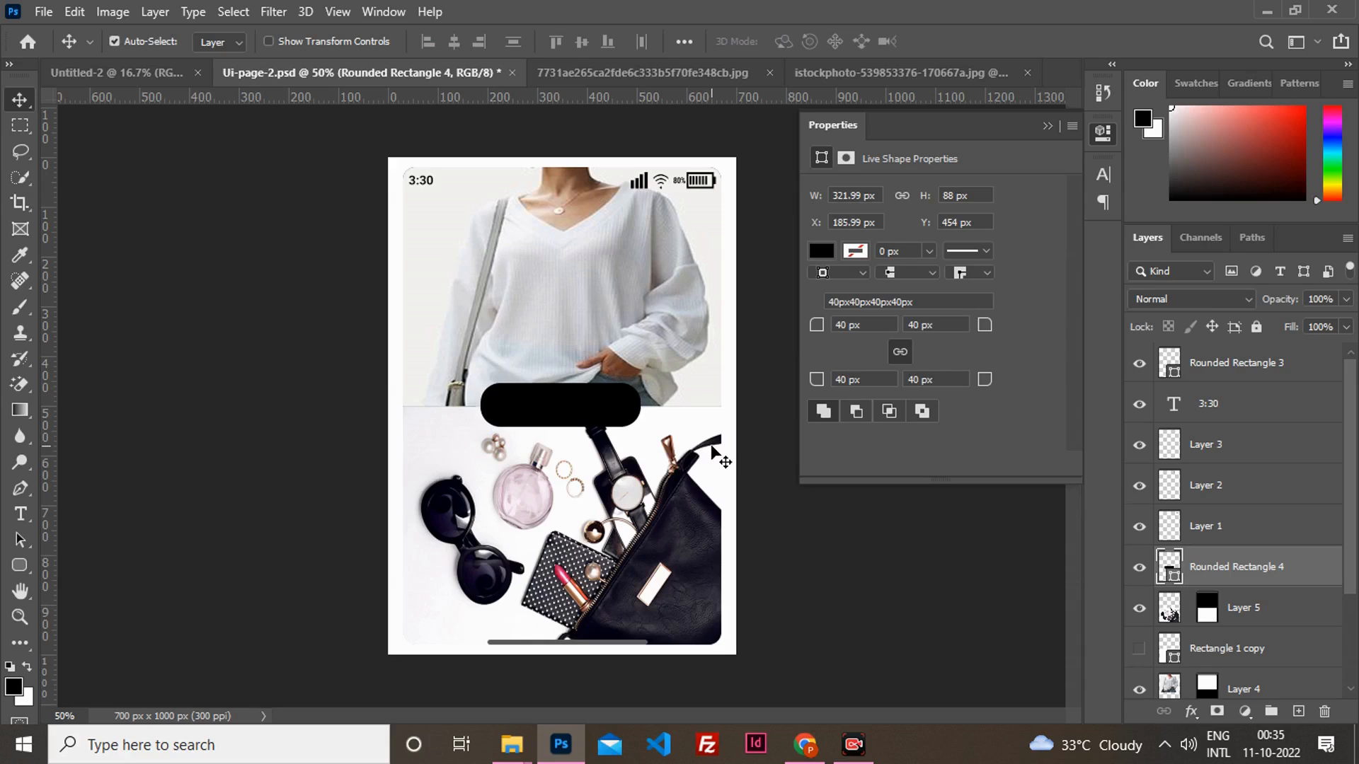
Add the text "Start Shopping" in white 8 pt Roboto Black and place it centered on the black rounded rectangle.
{"action": "left_click", "coordinate": [6, 515]}
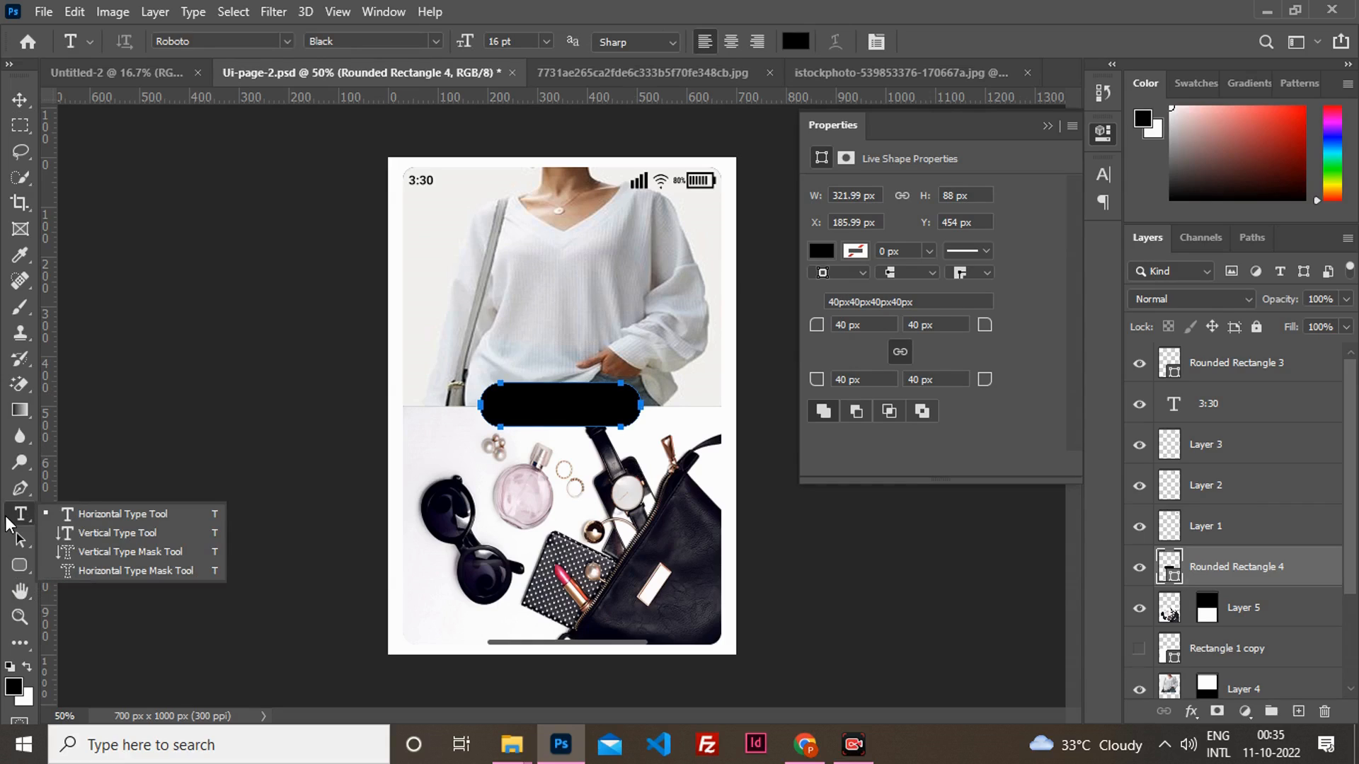
{"action": "left_click", "coordinate": [73, 515]}
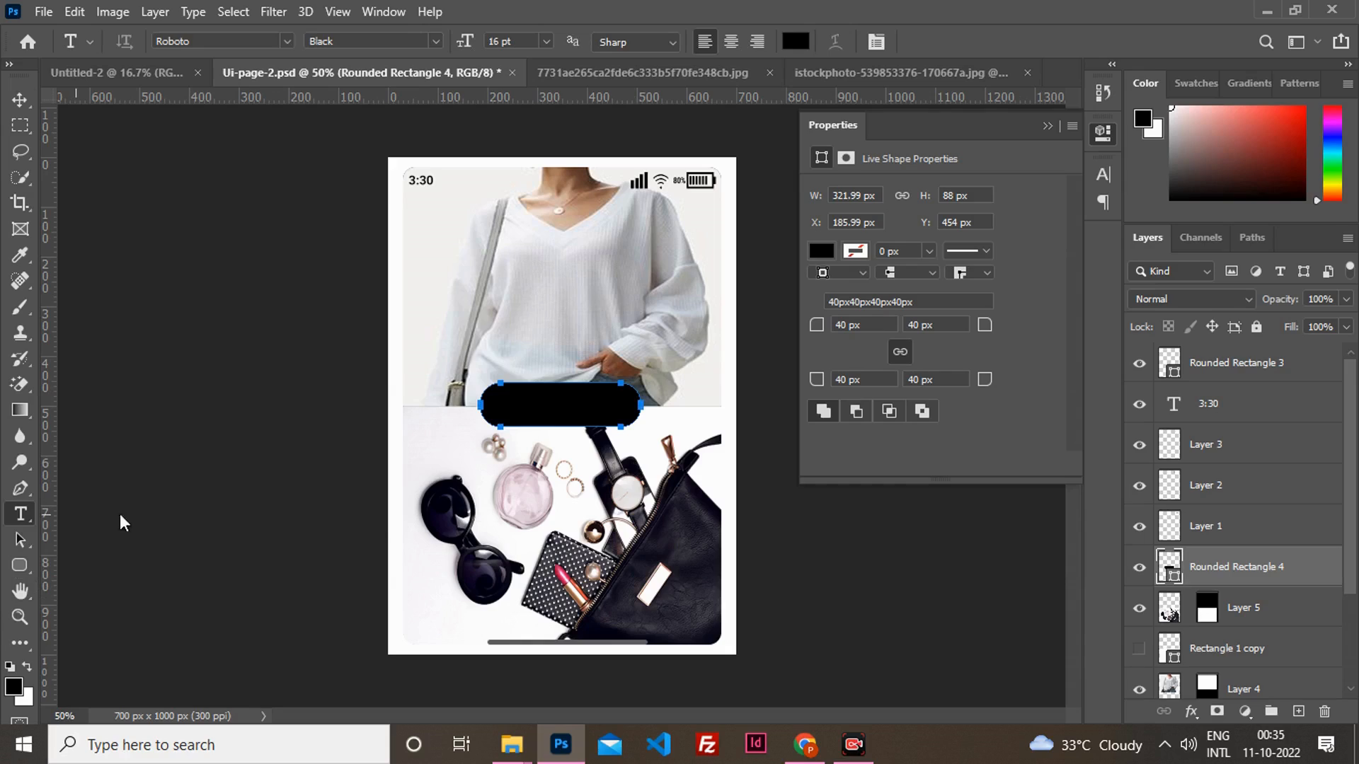
{"action": "left_click", "coordinate": [481, 526]}
{"action": "left_click", "coordinate": [482, 526]}
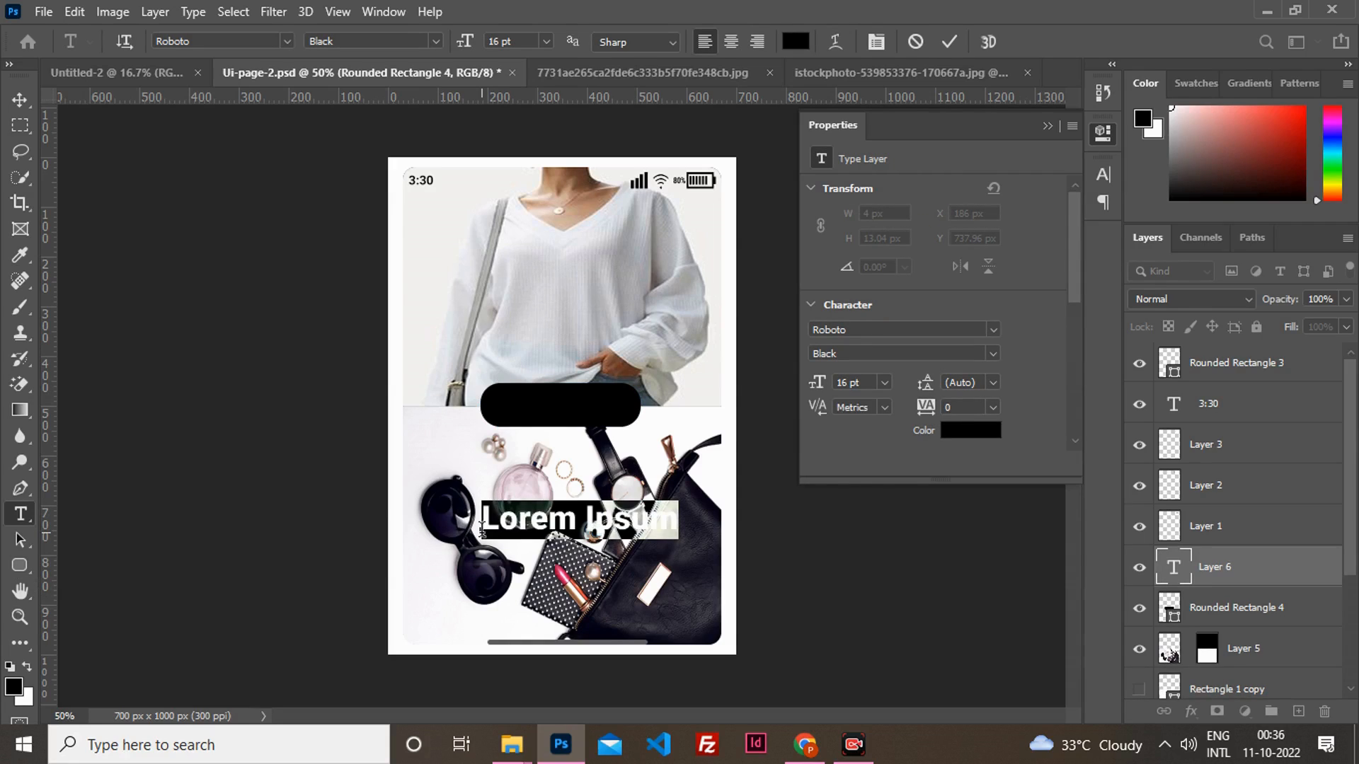
{"action": "type", "text": "Star"}
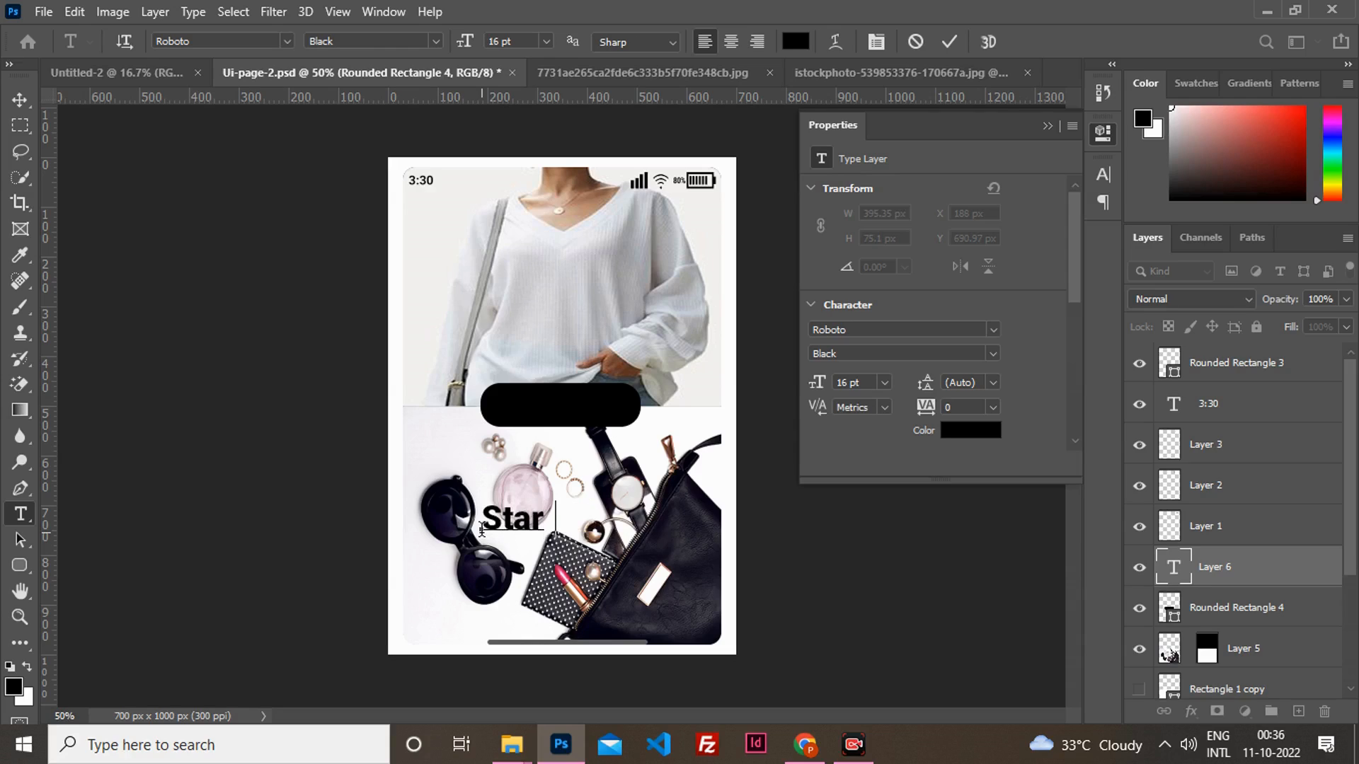
{"action": "type", "text": "t Sh"}
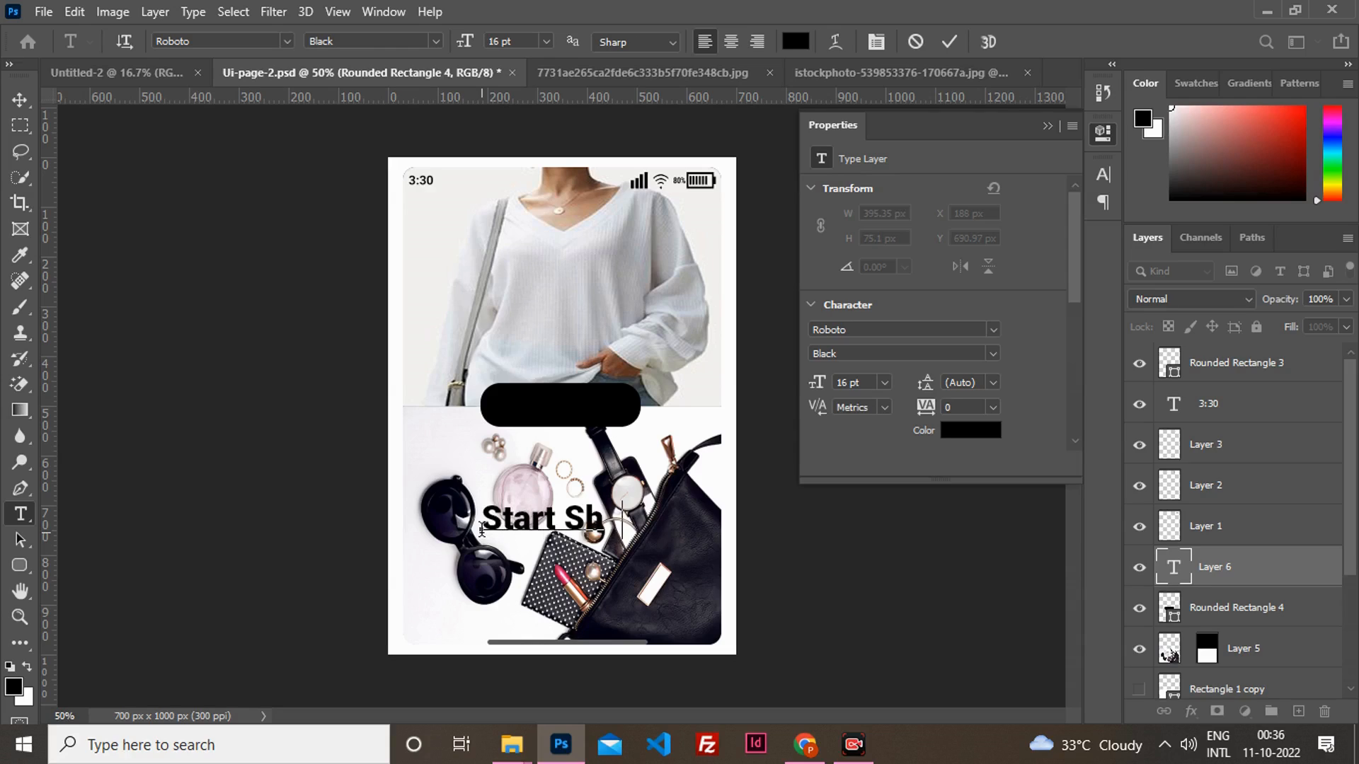
{"action": "type", "text": "oppi"}
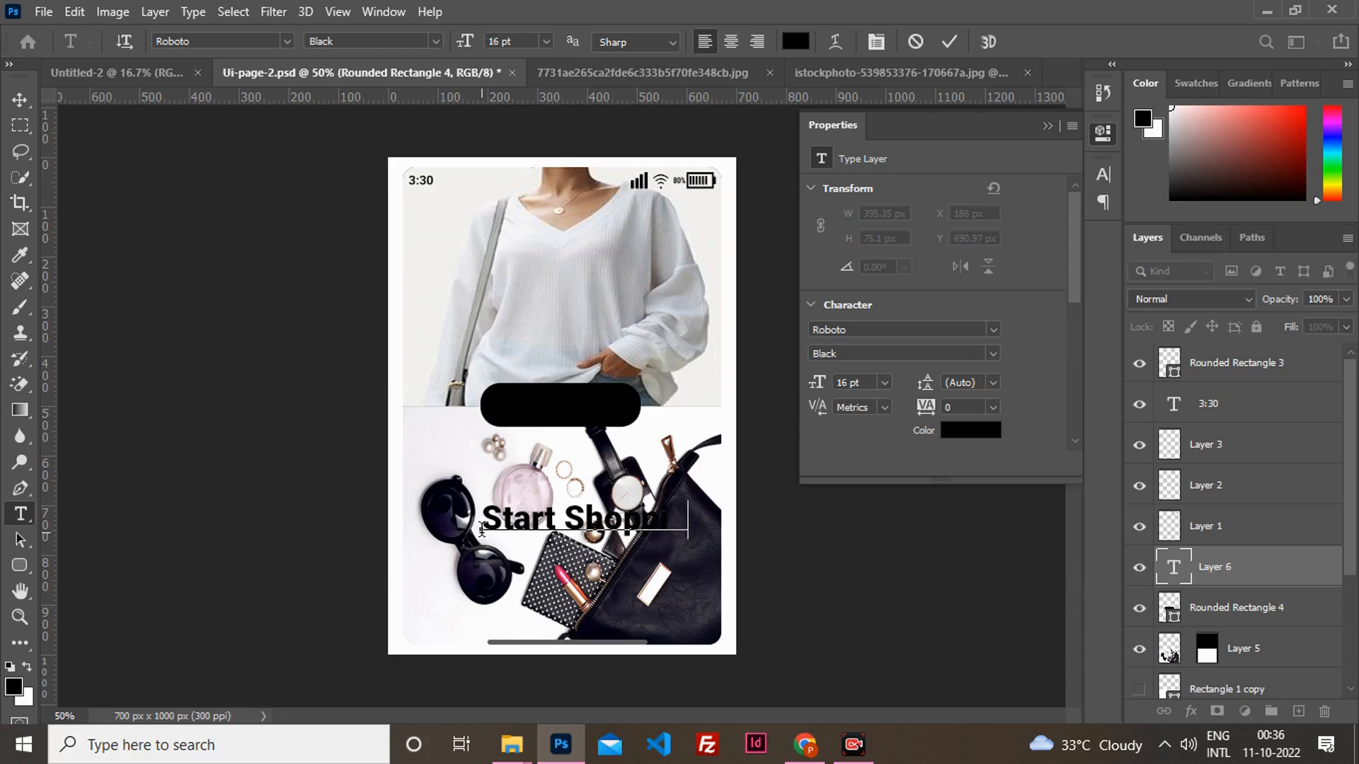
{"action": "type", "text": "ng"}
{"action": "left_click_drag", "start_coordinate": [701, 522], "coordinate": [481, 521]}
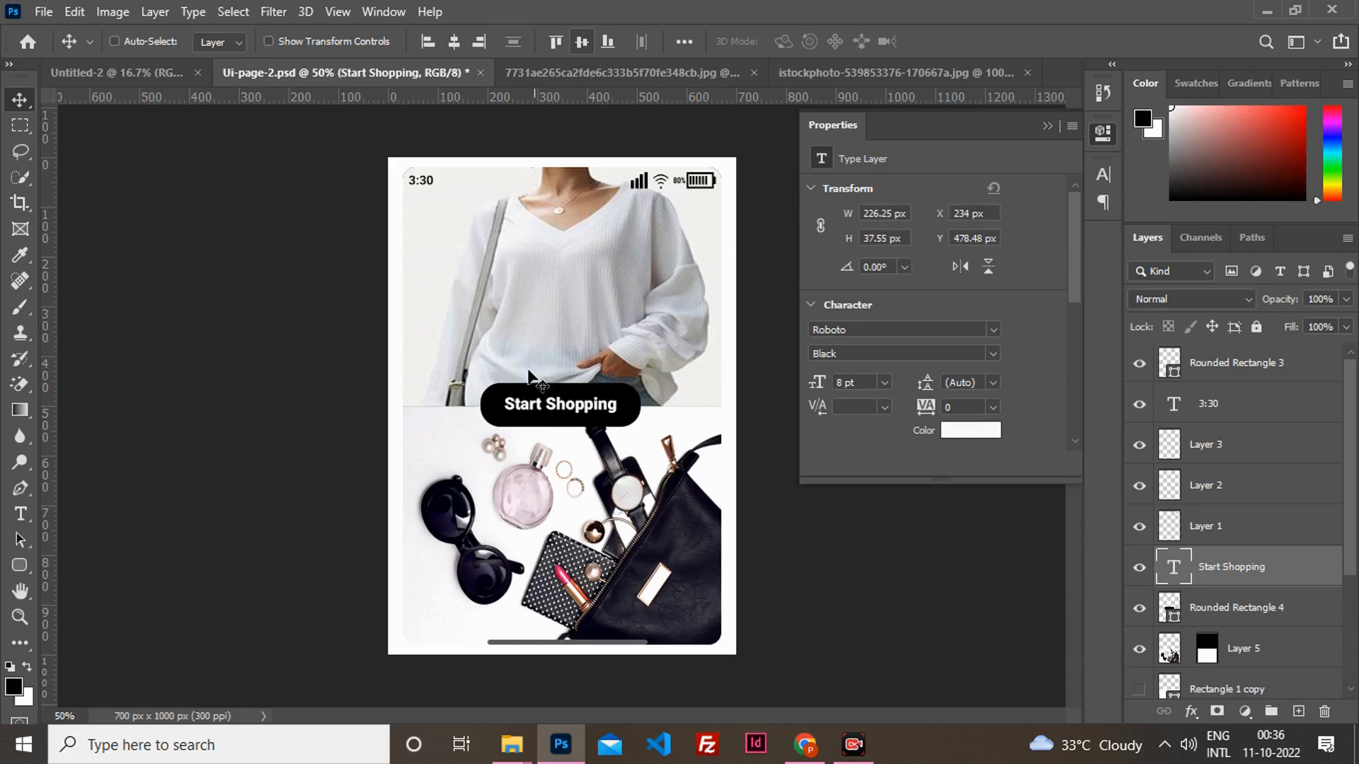
Add the text "FANCY" in dark navy on the blouse, centered above the Start Shopping button.
{"action": "left_click", "coordinate": [22, 517]}
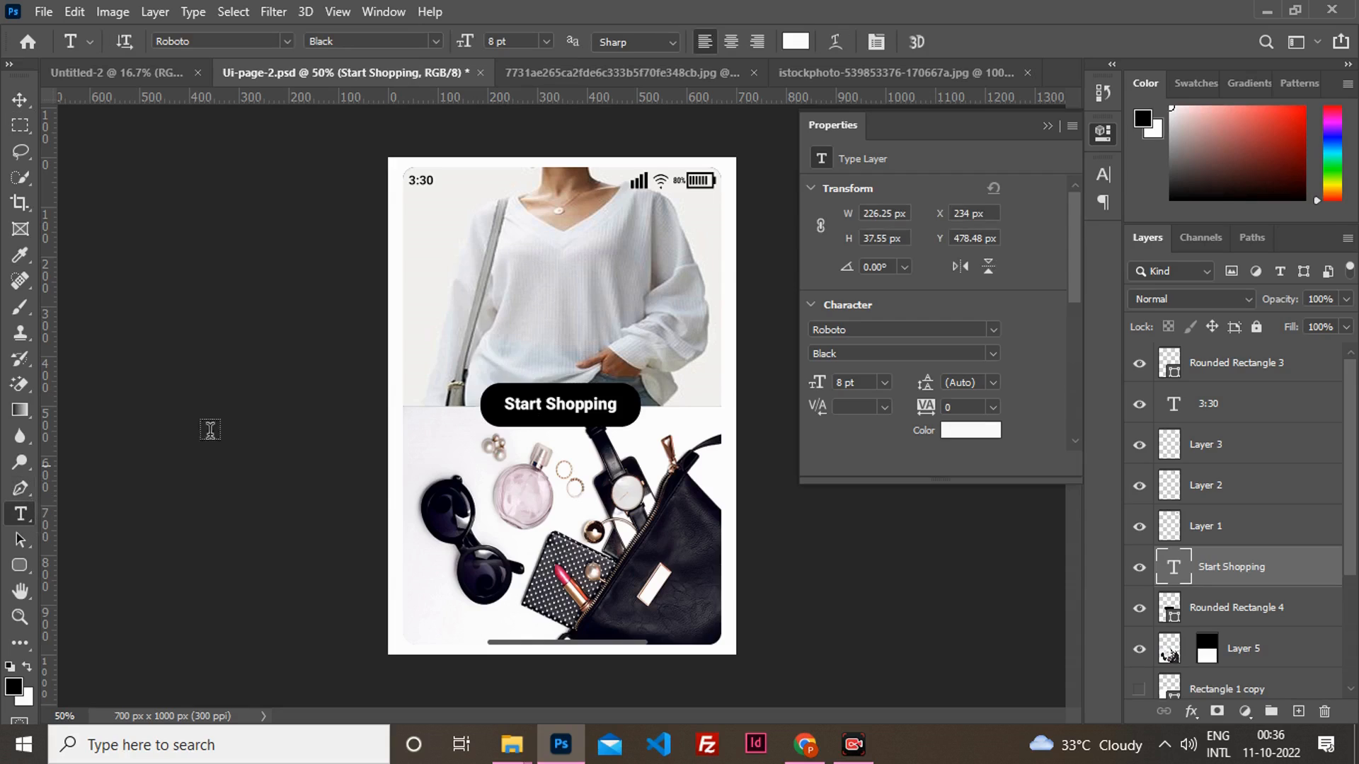
{"action": "left_click", "coordinate": [503, 321]}
{"action": "mouse_move", "coordinate": [853, 742]}
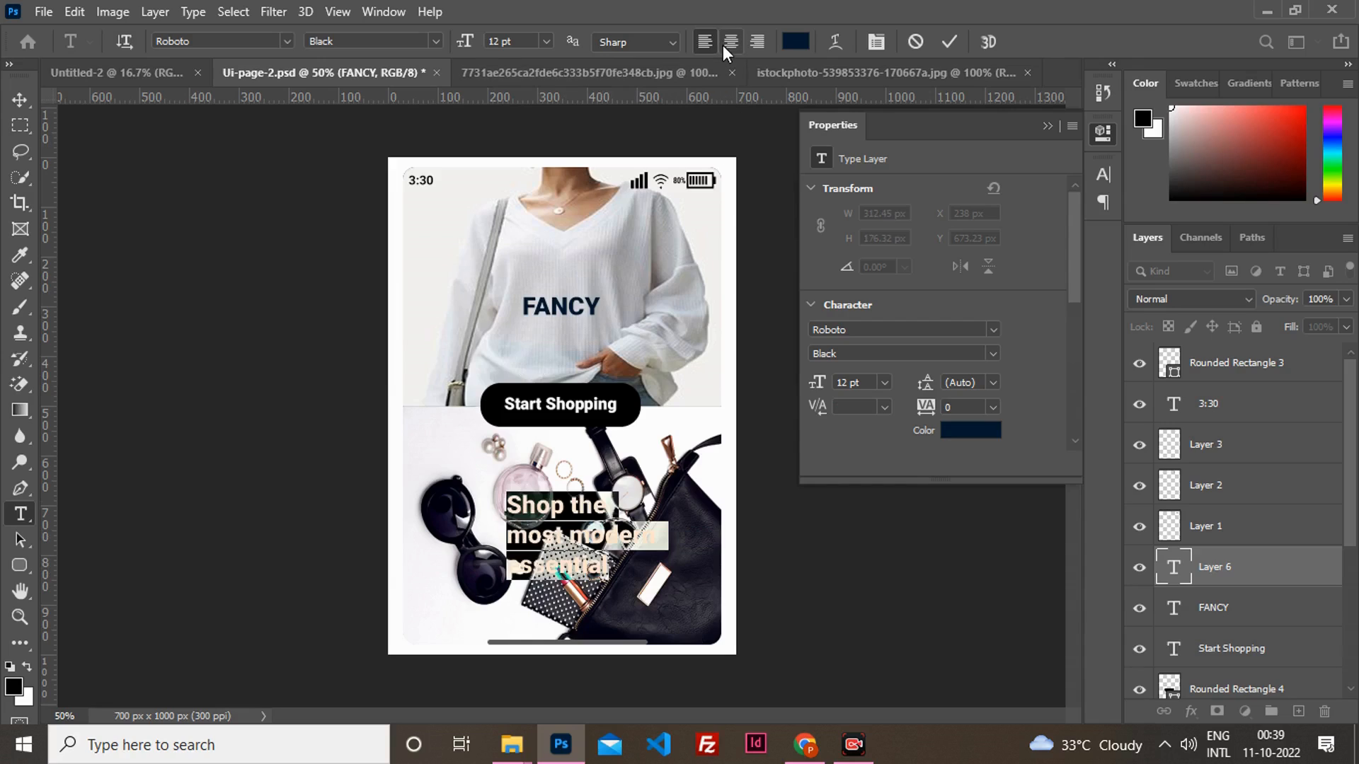
Center-align the three-line text "Shop the most modern essential" and move it below the Start Shopping button over the accessories photo.
{"action": "left_click", "coordinate": [724, 44]}
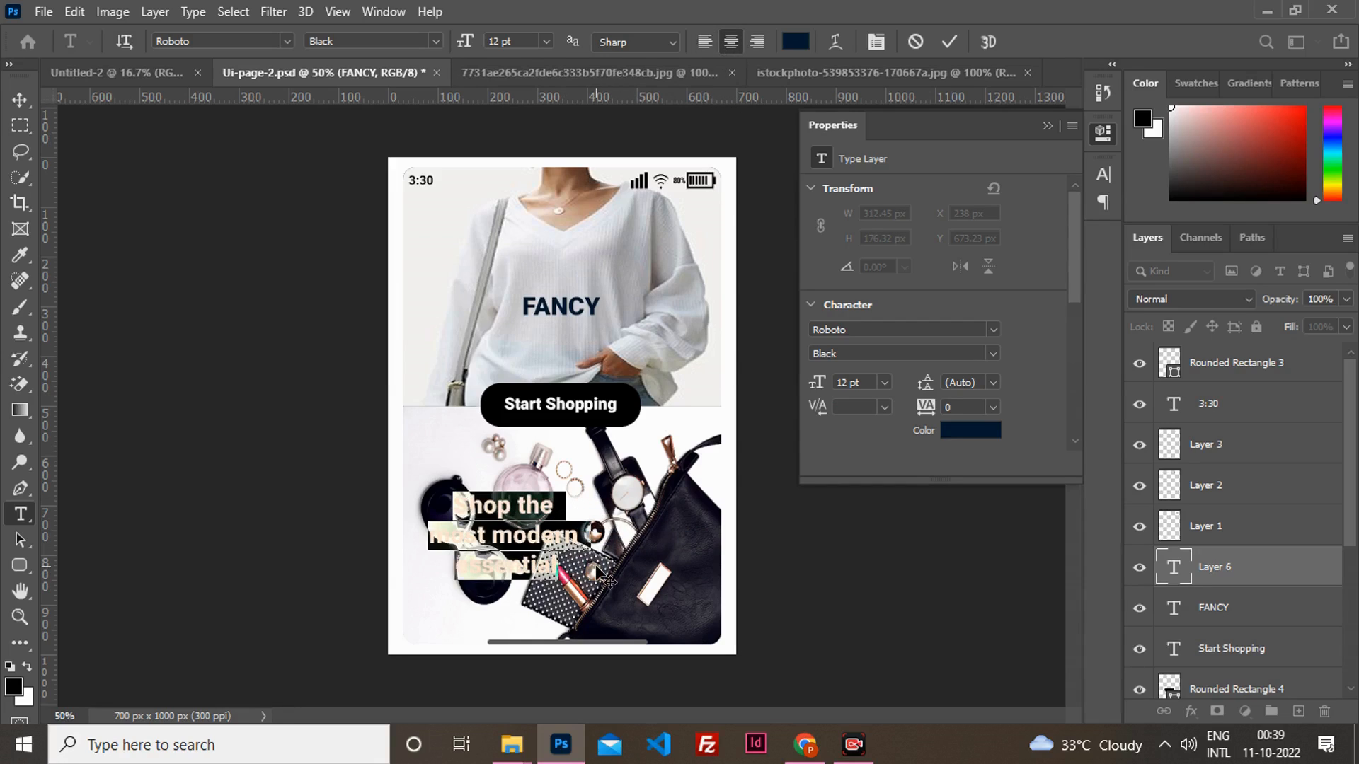
{"action": "left_click_drag", "start_coordinate": [565, 615], "coordinate": [610, 622]}
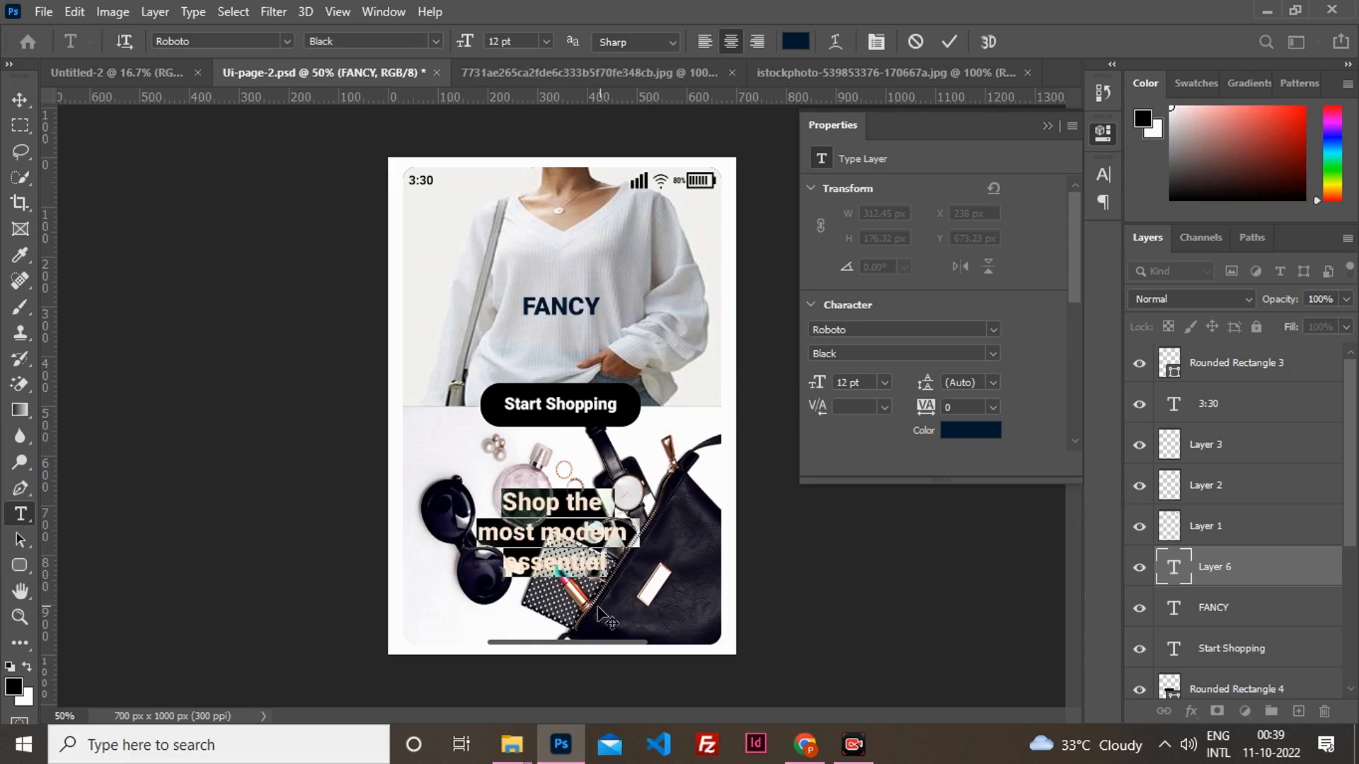
{"action": "left_click", "coordinate": [21, 101]}
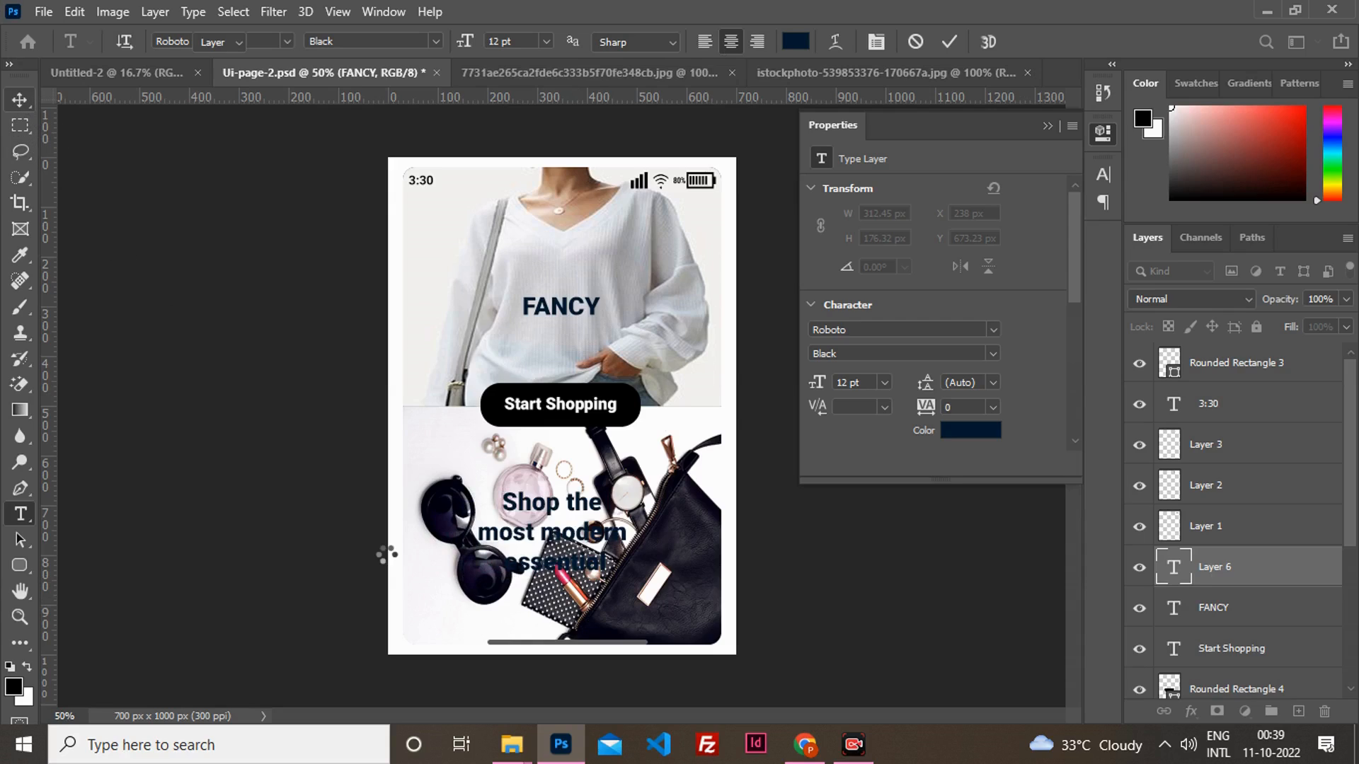